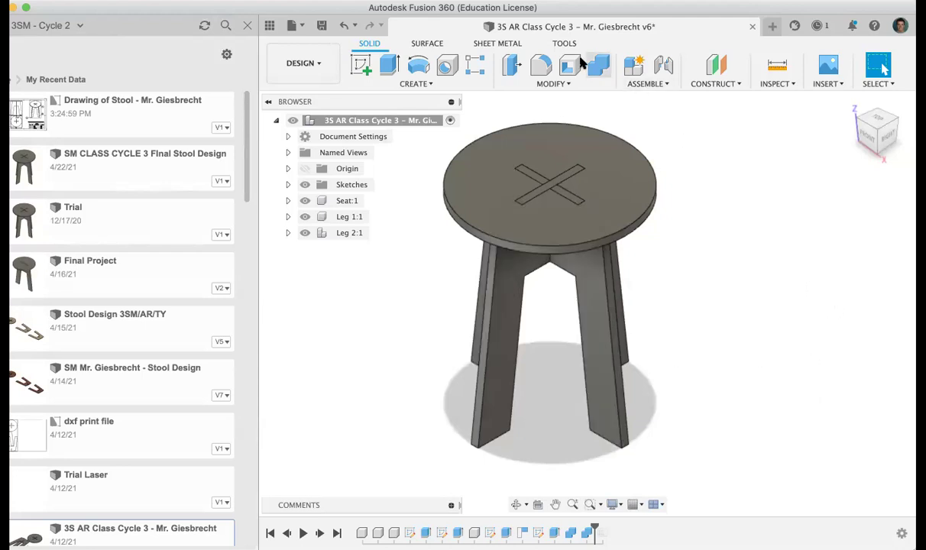
Step: Assign a plywood physical material from the Wood category of the Fusion 360 Material Library to all the stool's components
left_click(246, 26)
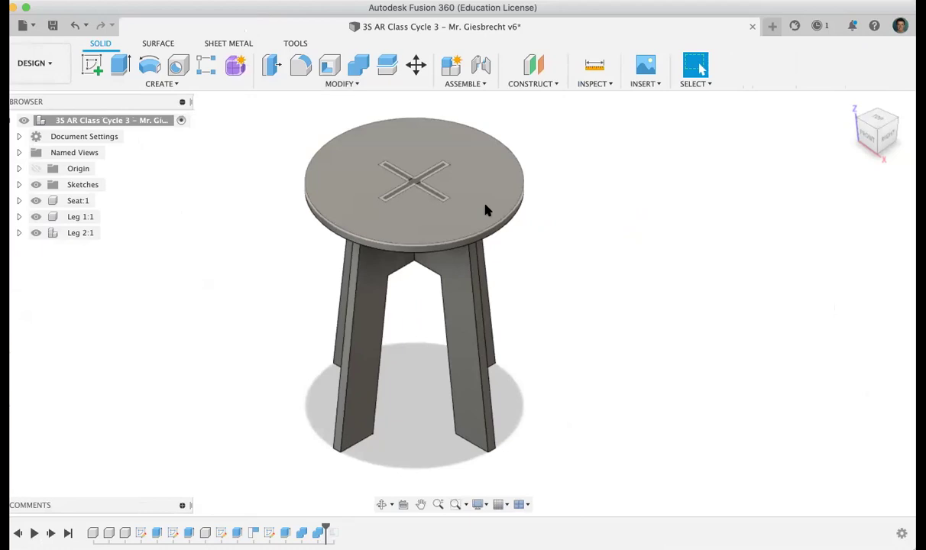
left_click_drag(282, 113, 619, 499)
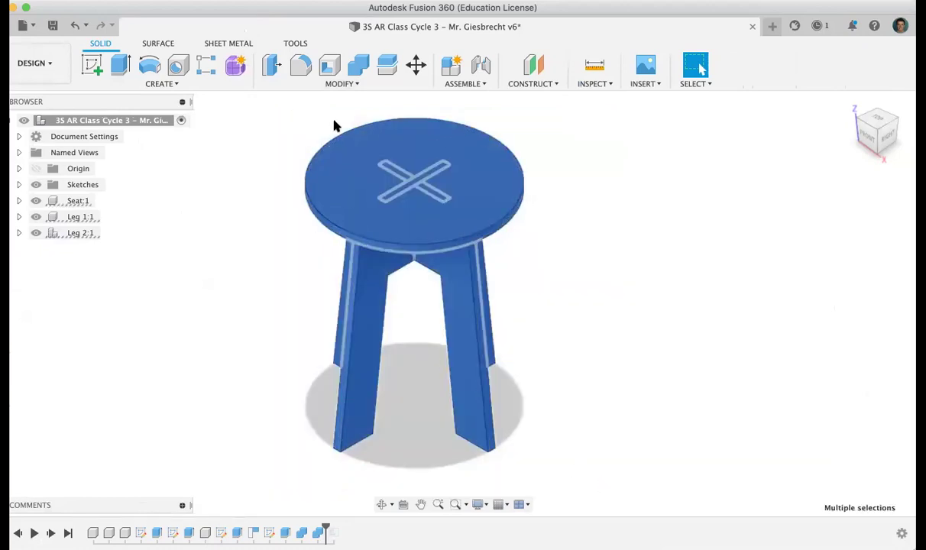
right_click(334, 211)
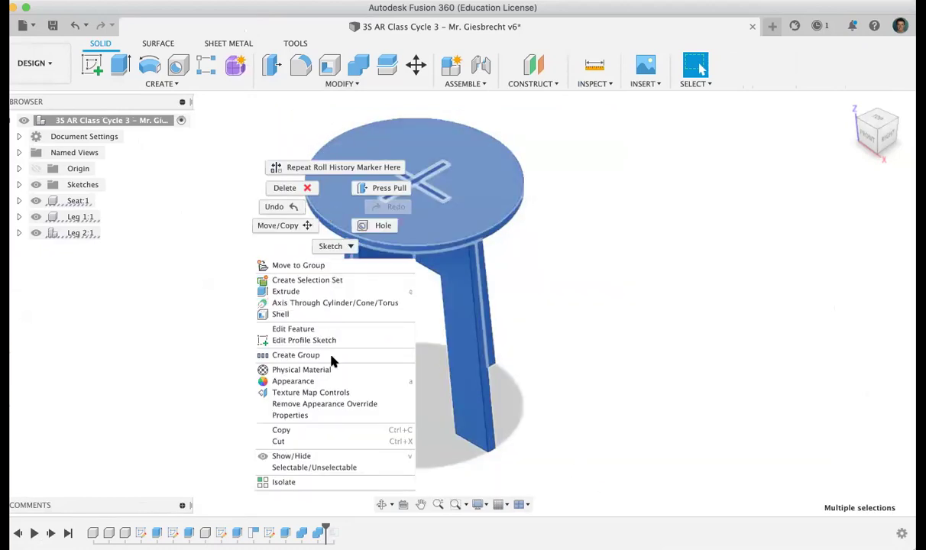
left_click(336, 377)
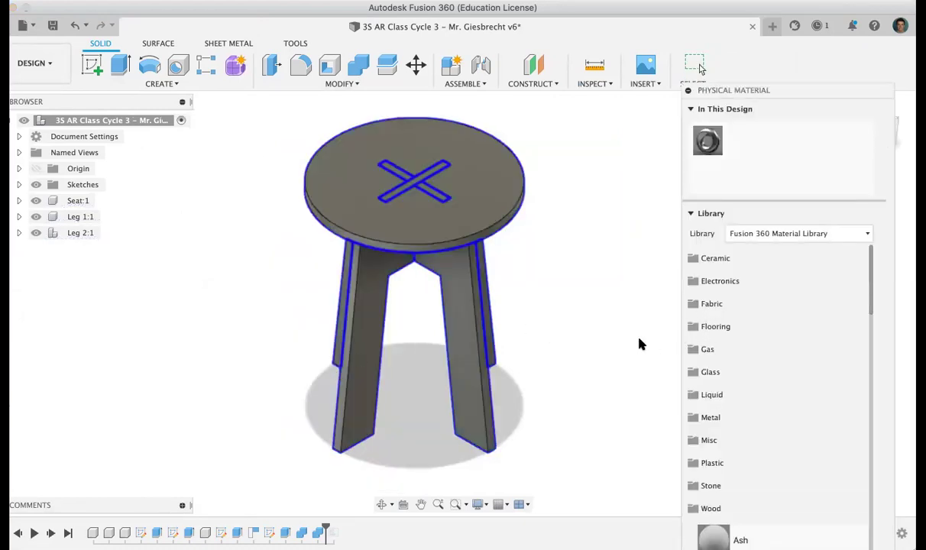
scroll(725, 369, "down", 5)
scroll(726, 369, "up", 4)
scroll(725, 369, "down", 5)
left_click(689, 340)
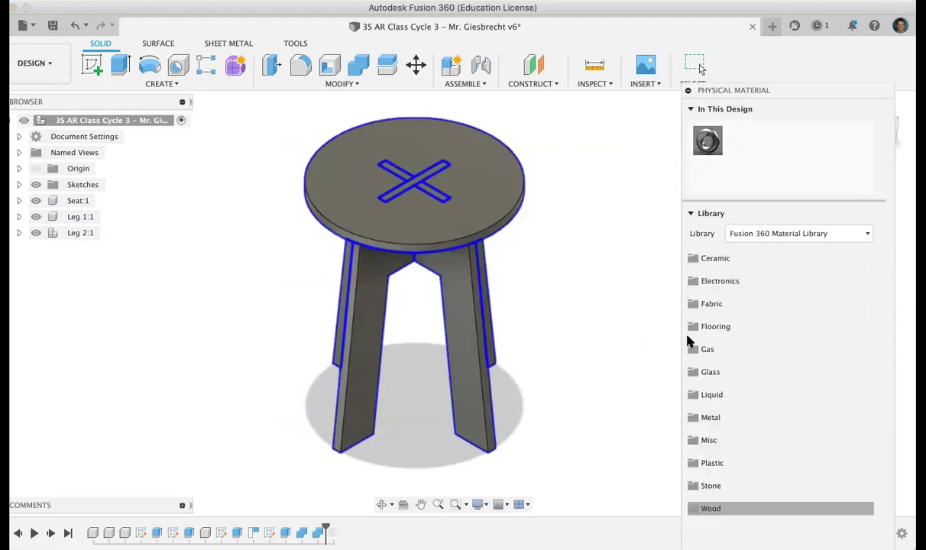
left_click(700, 509)
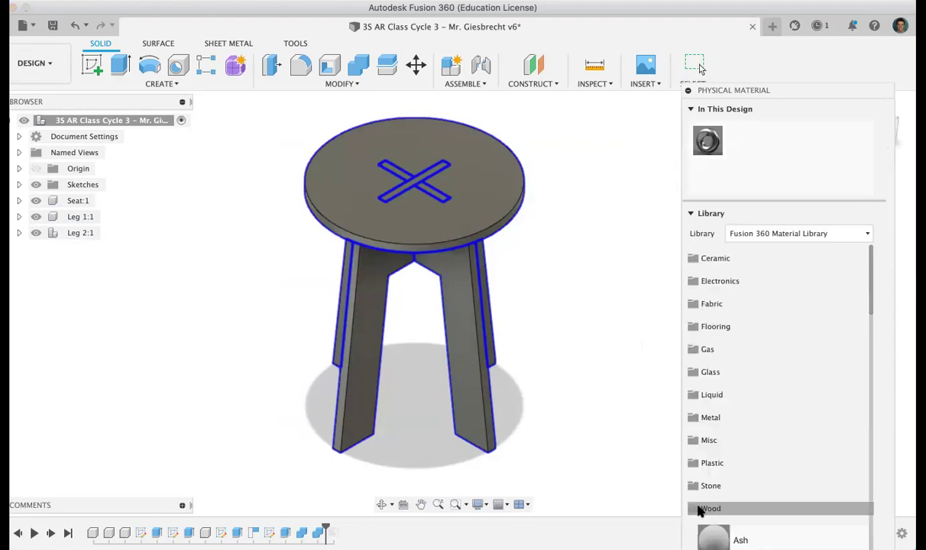
scroll(716, 474, "down", 10)
scroll(718, 474, "down", 4)
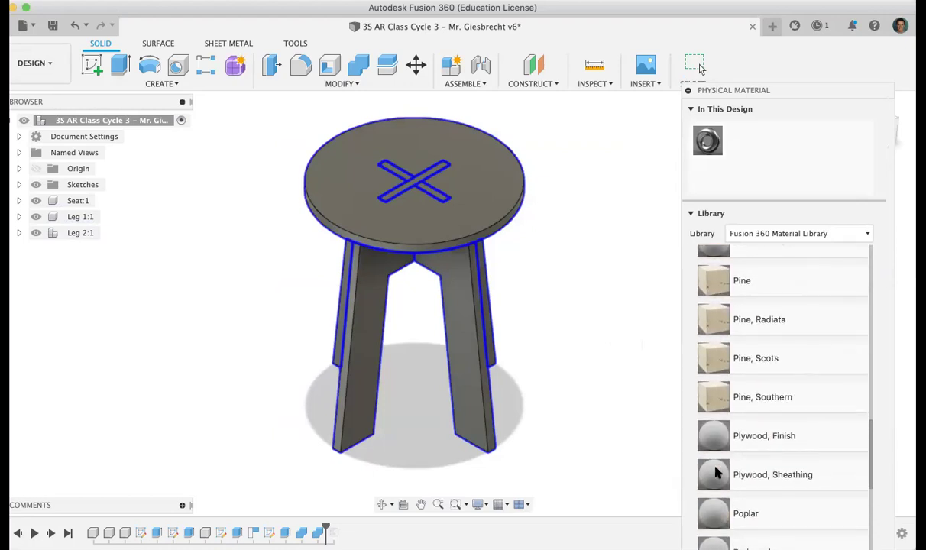
left_click_drag(730, 238, 667, 135)
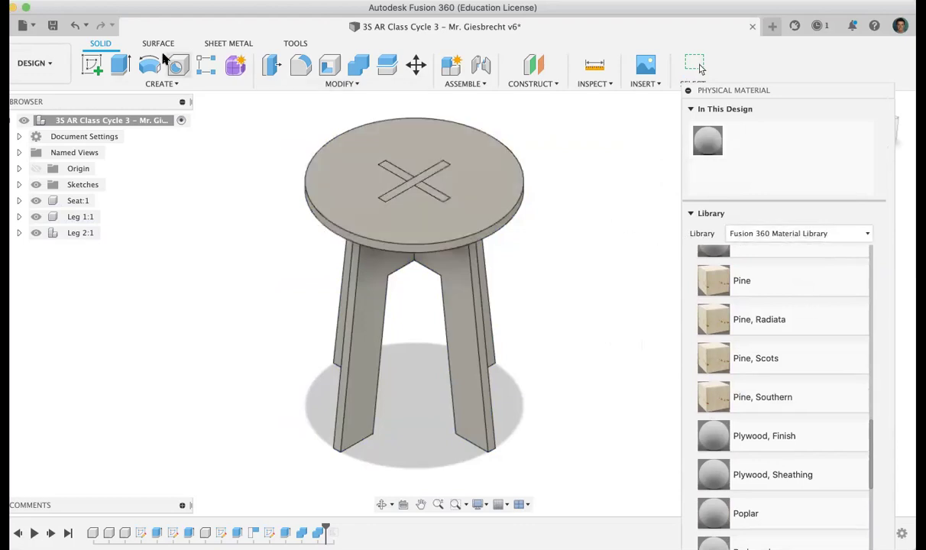
Step: Create a new drawing from the design with the full assembly, ISO standard, mm units and an A4 (297mm x 210mm) sheet
left_click(54, 64)
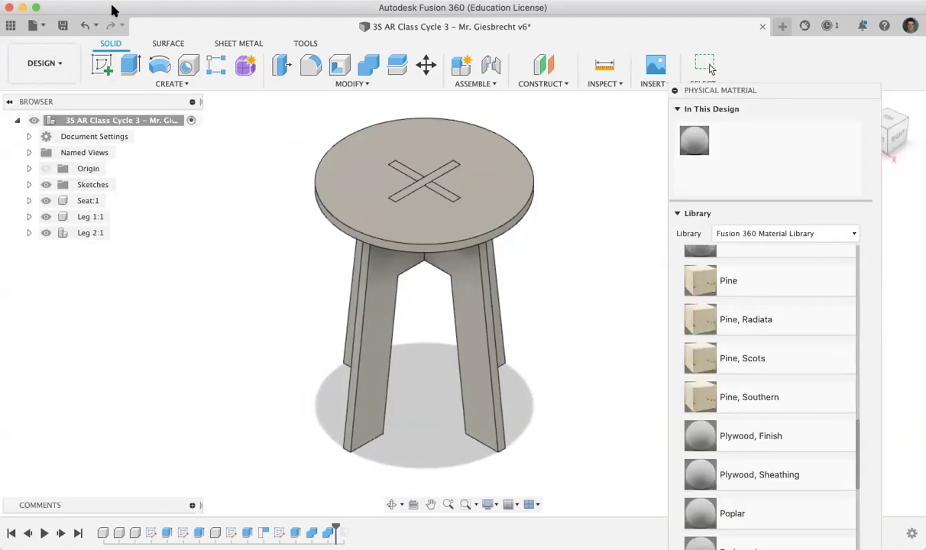
left_click(59, 67)
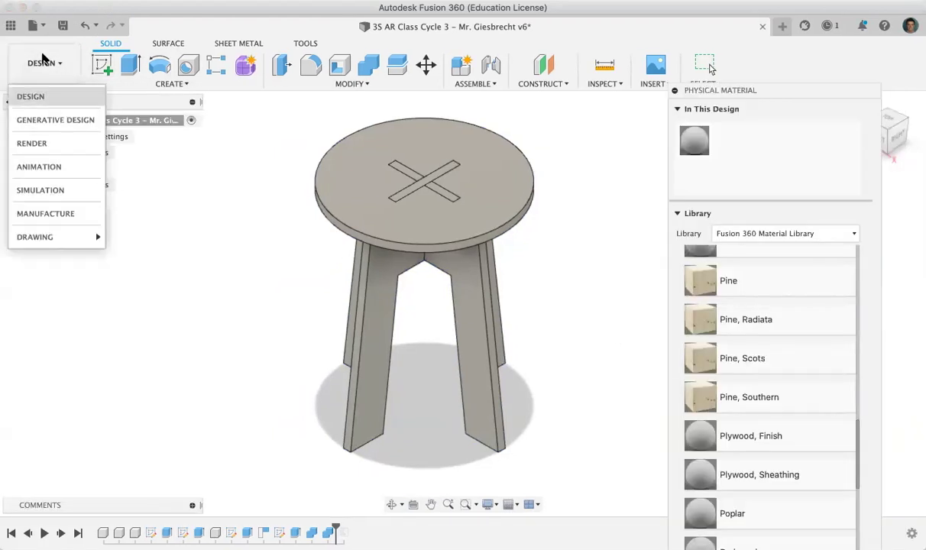
mouse_move(71, 238)
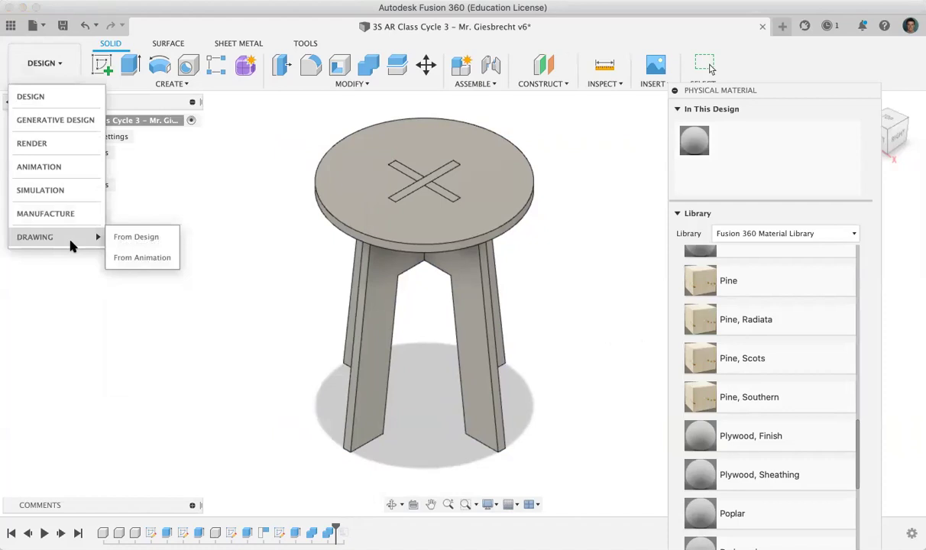
left_click(132, 238)
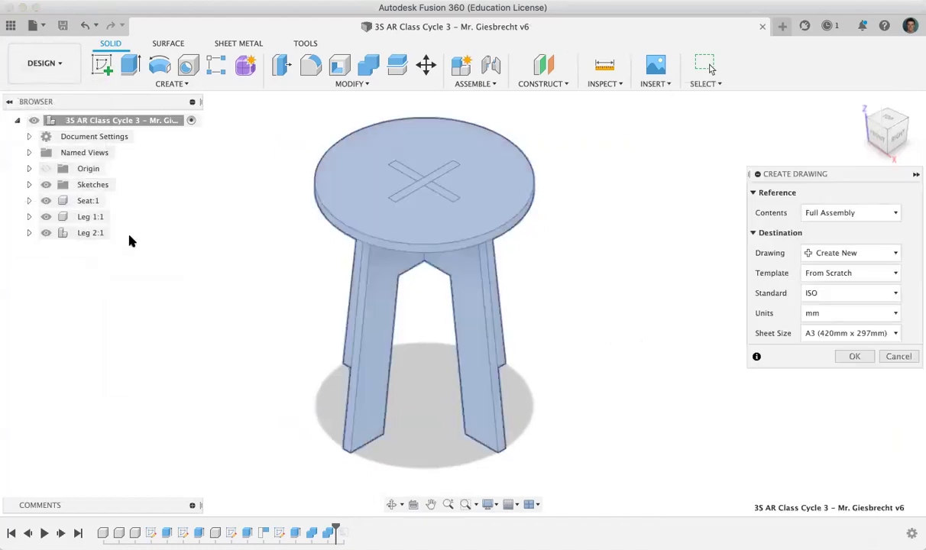
mouse_move(825, 178)
left_mouse_down()
mouse_move(771, 177)
mouse_move(708, 216)
mouse_move(720, 211)
left_mouse_up()
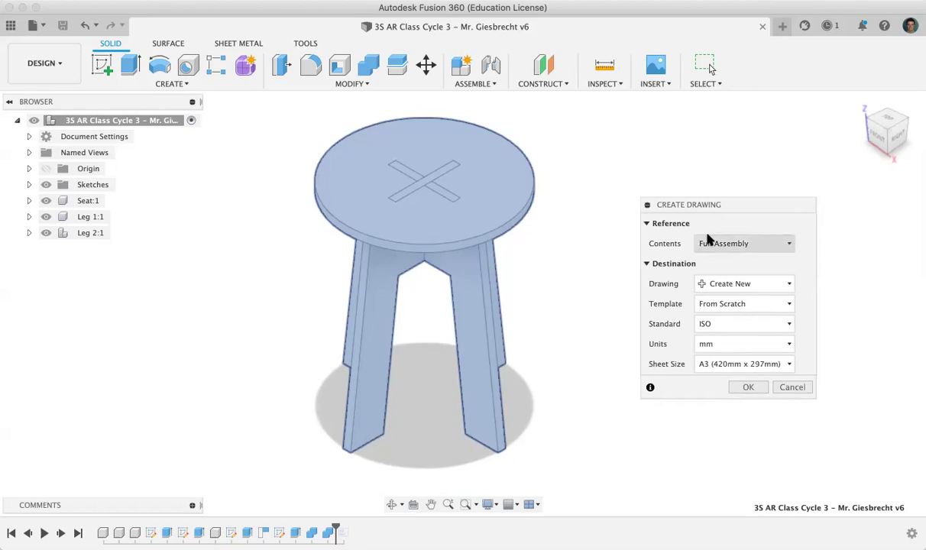
left_click(730, 346)
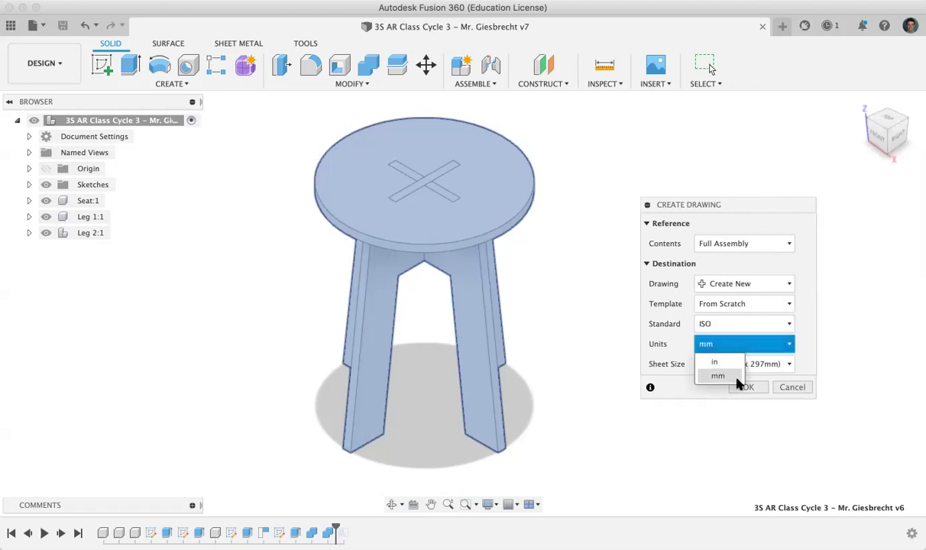
left_click(819, 345)
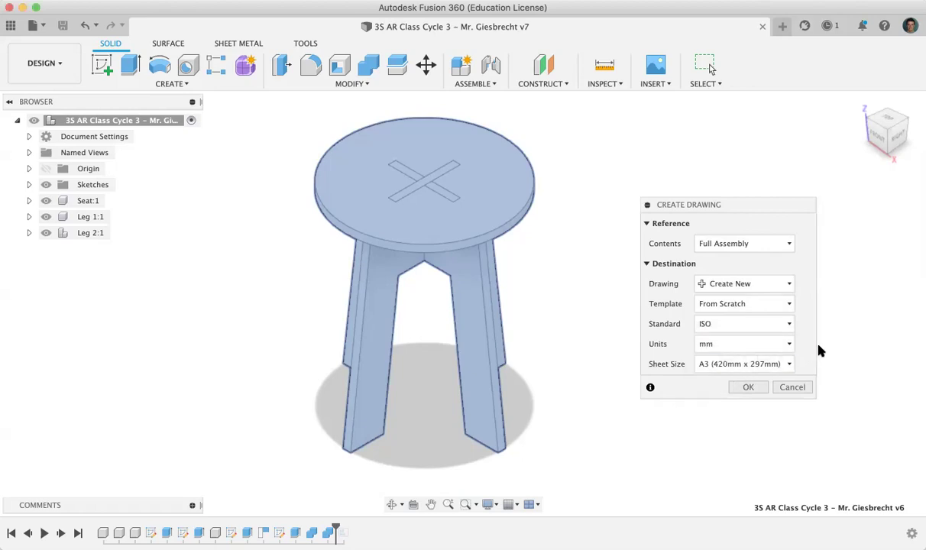
left_click(767, 362)
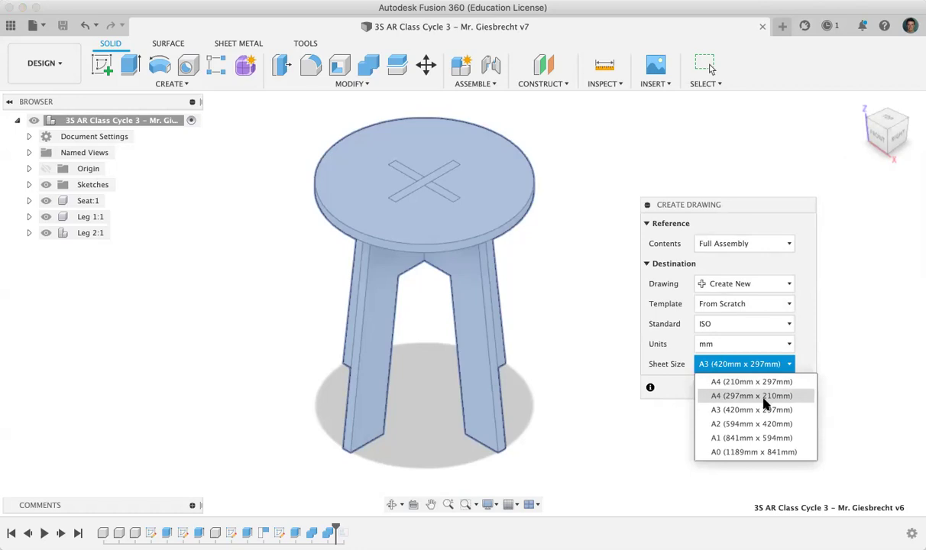
left_click(766, 397)
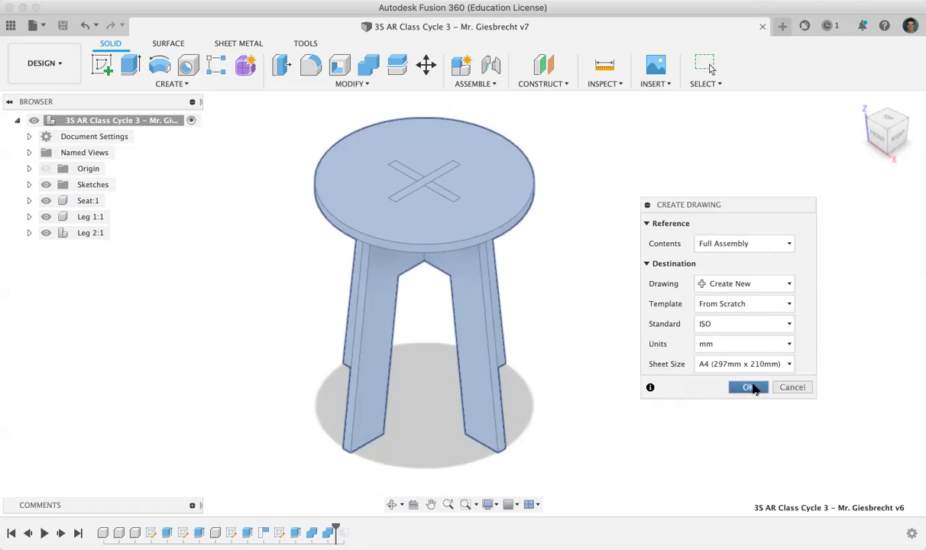
left_click(749, 387)
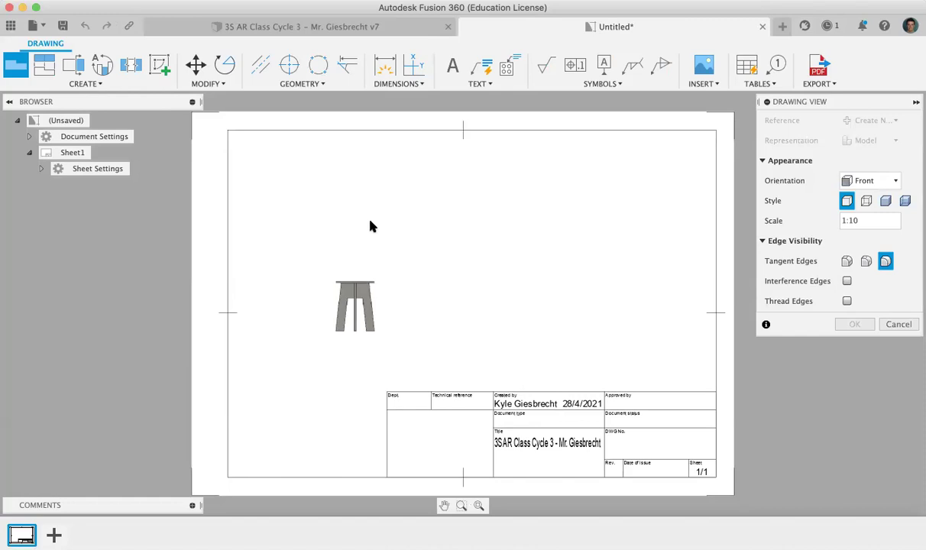
Step: Dismiss the job status window and close the untitled drawing without saving it
left_click(302, 164)
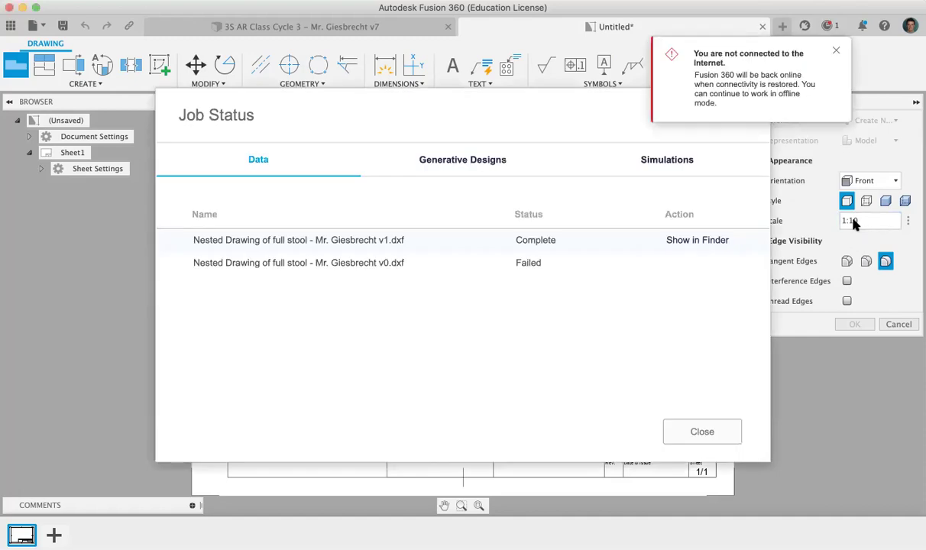
left_click(710, 426)
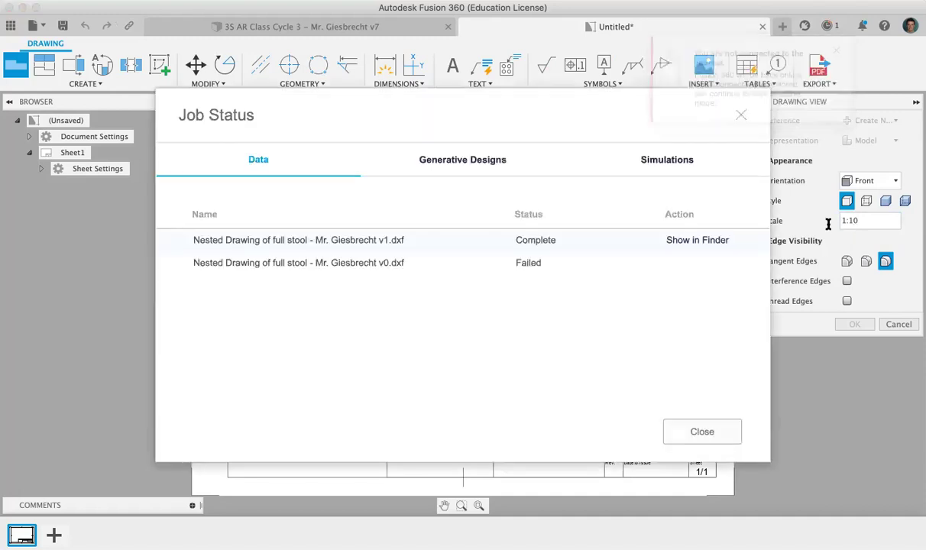
left_click(740, 116)
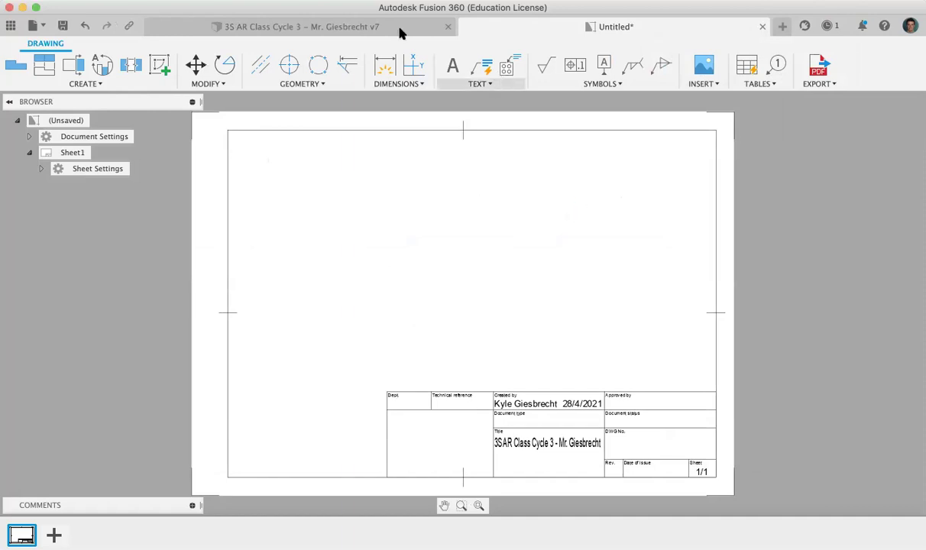
left_click(762, 27)
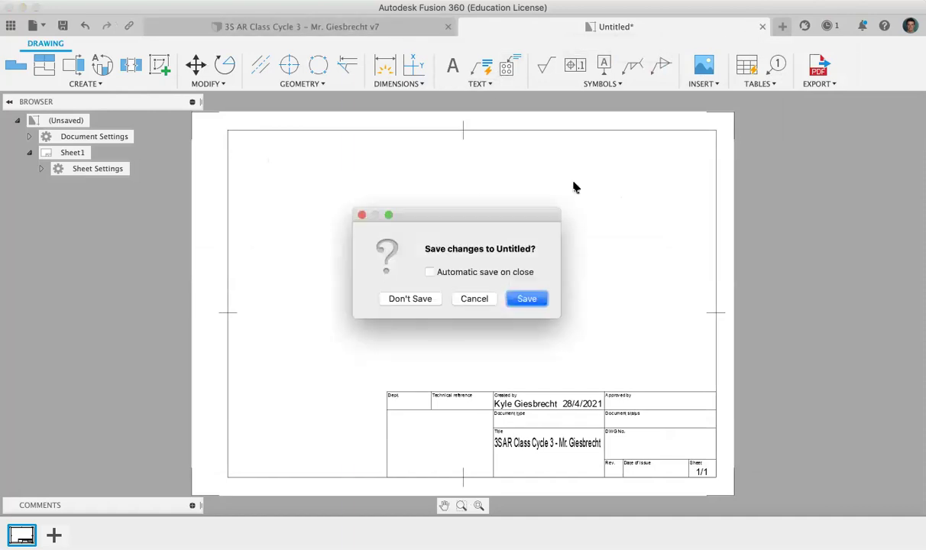
left_click(429, 302)
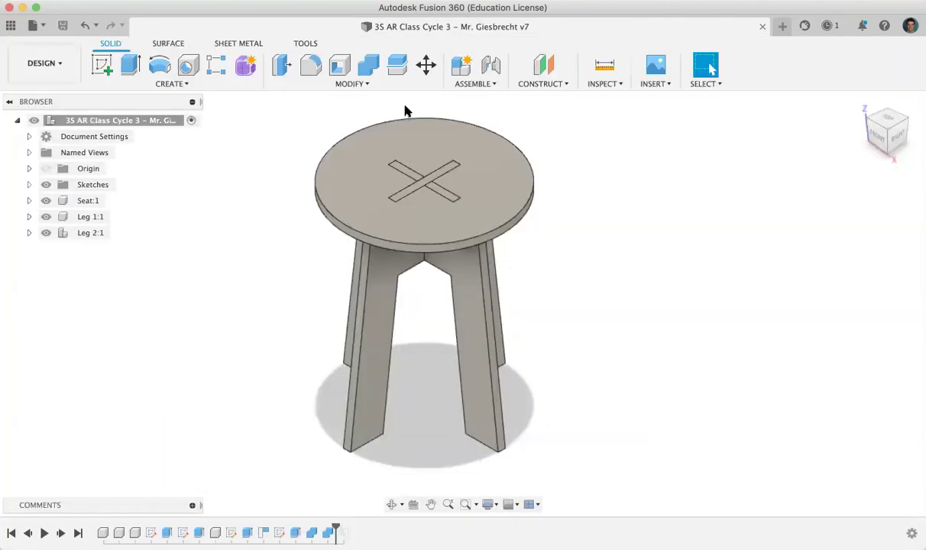
Step: Create a full-assembly drawing from the stool design, using ISO, mm and the A4 (297mm x 210mm) sheet size
left_click(45, 64)
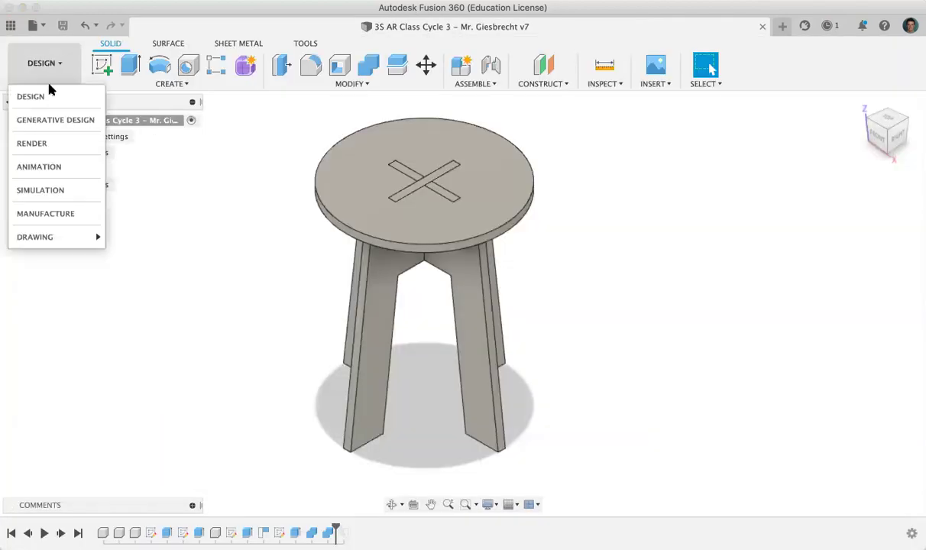
mouse_move(75, 239)
left_click(130, 239)
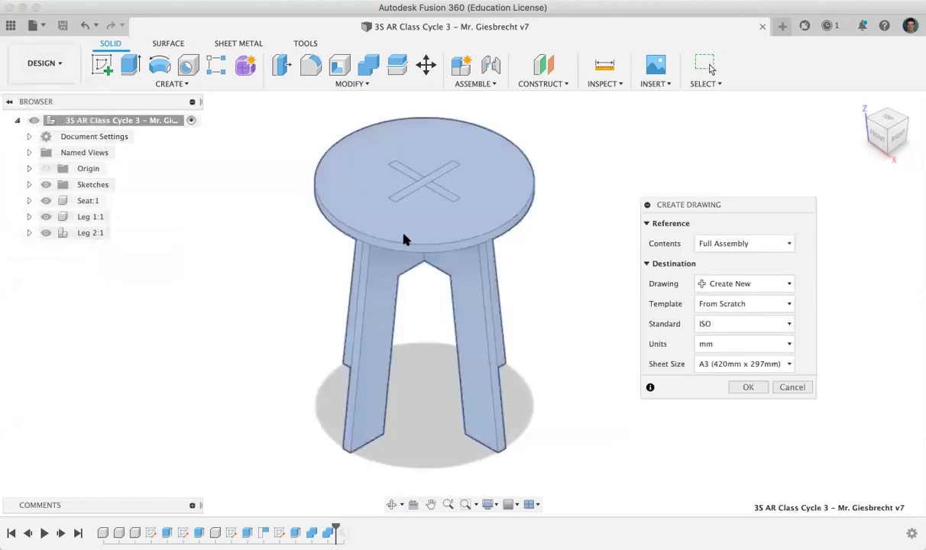
left_click(749, 367)
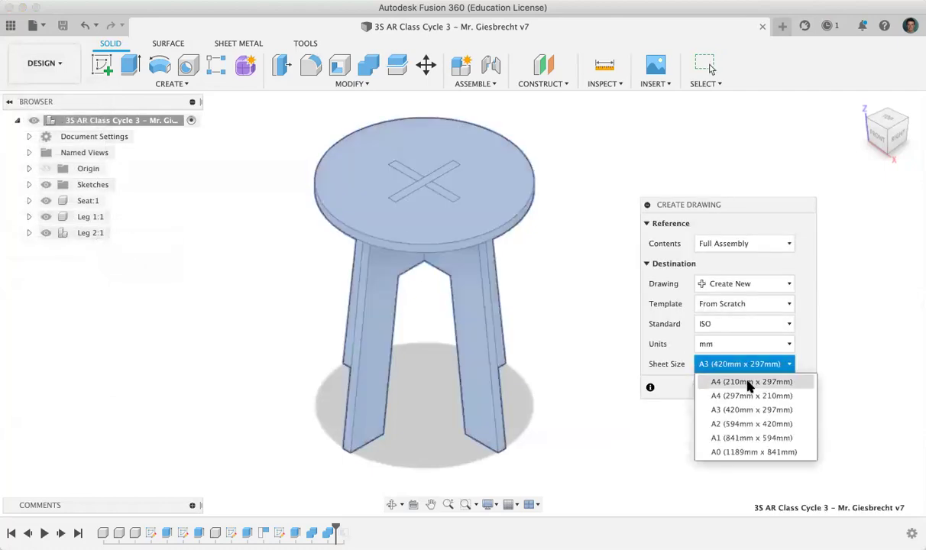
left_click(752, 396)
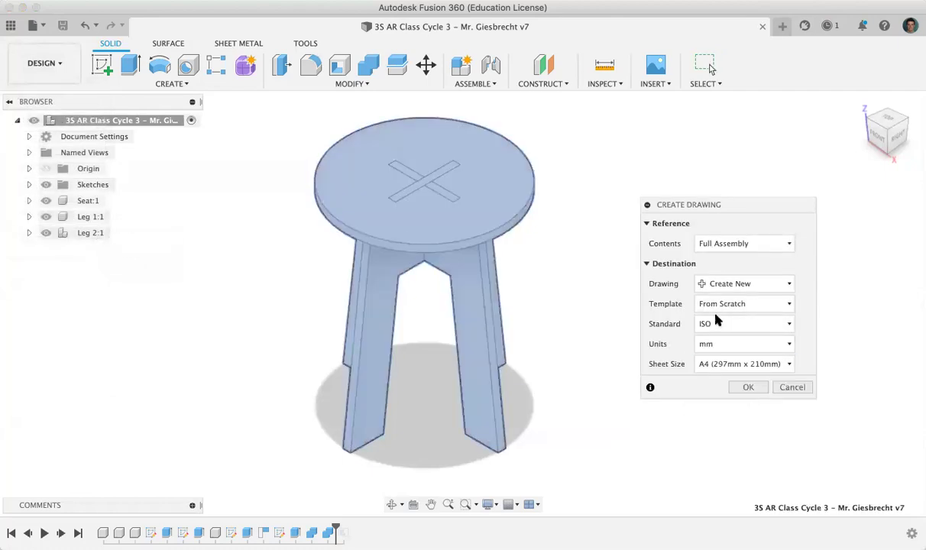
left_click(746, 387)
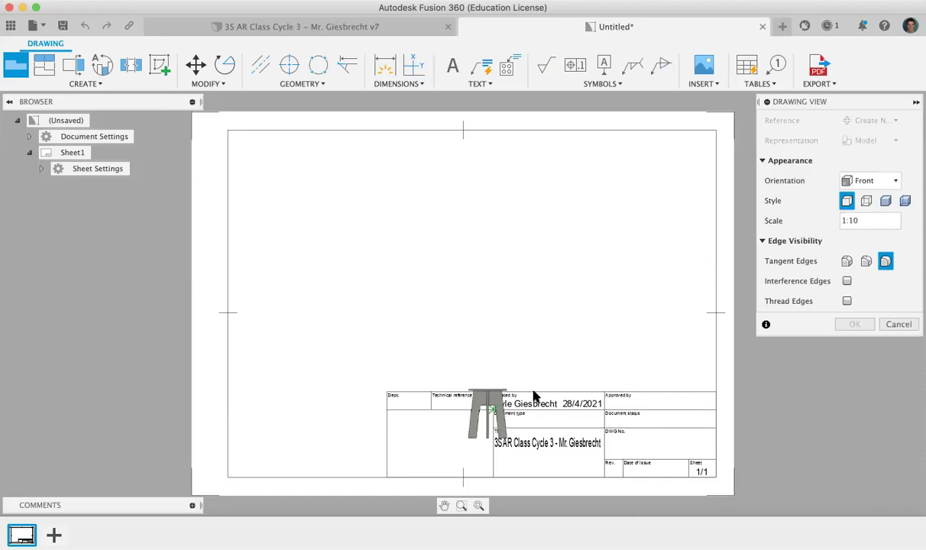
Step: Place the stool's front base view in the upper-left area of the sheet at a 1:3 scale
left_click(857, 220)
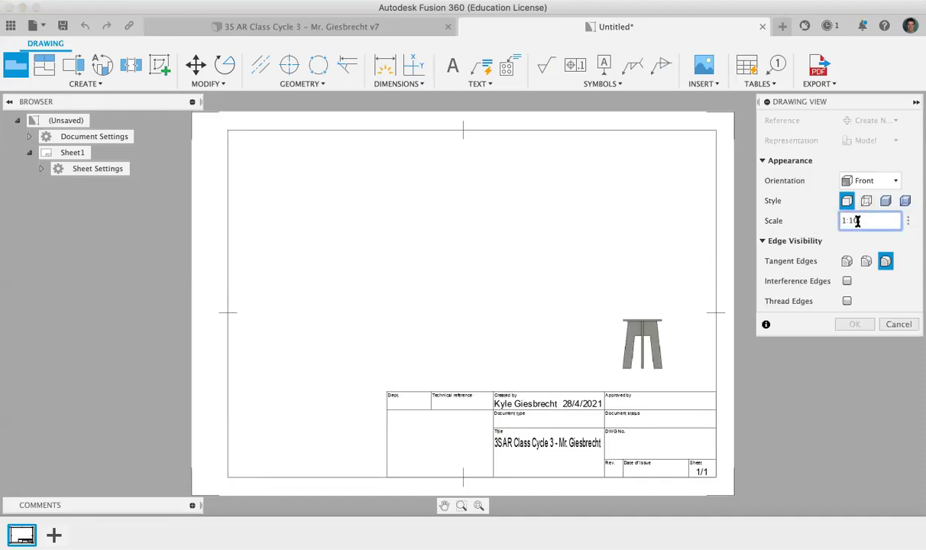
key("BackSpace")
key("Return")
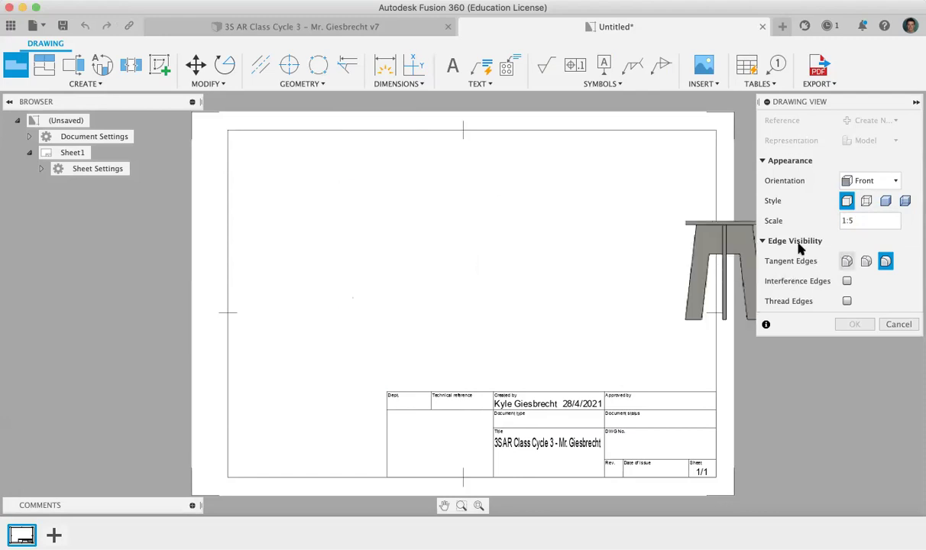
left_click(852, 220)
key("BackSpace")
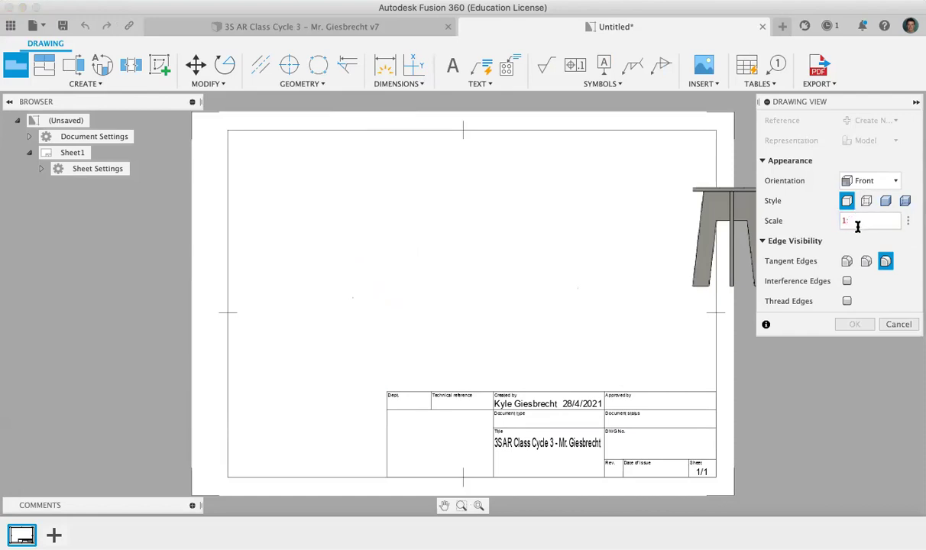
type("8")
key("BackSpace")
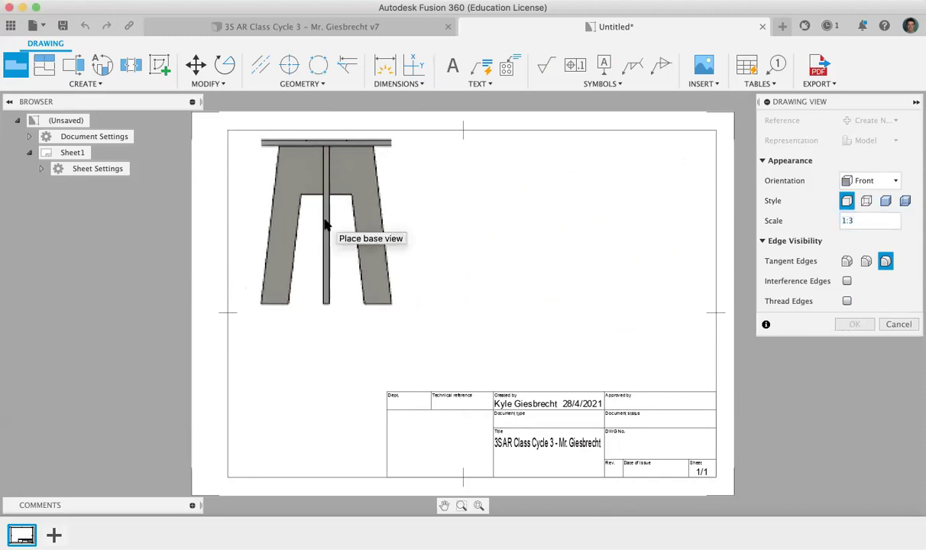
left_click(325, 224)
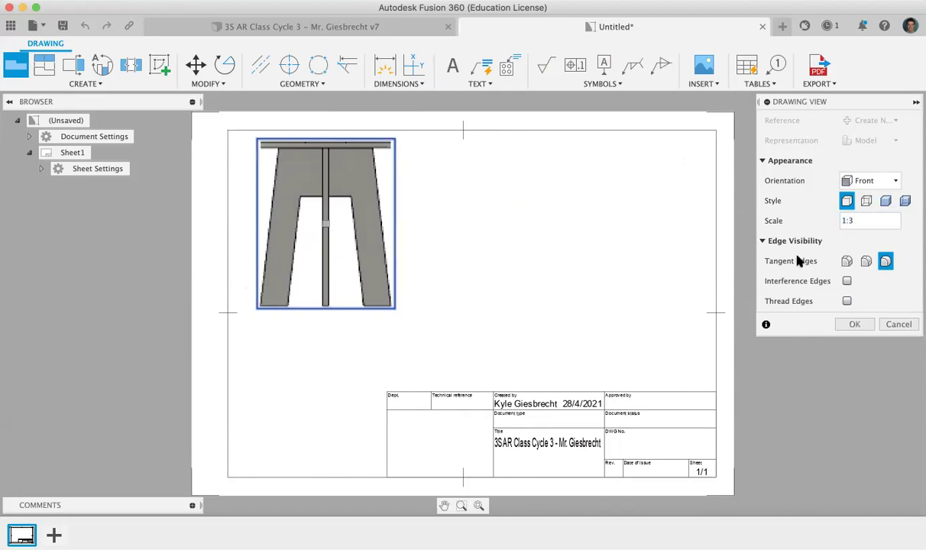
left_click(854, 325)
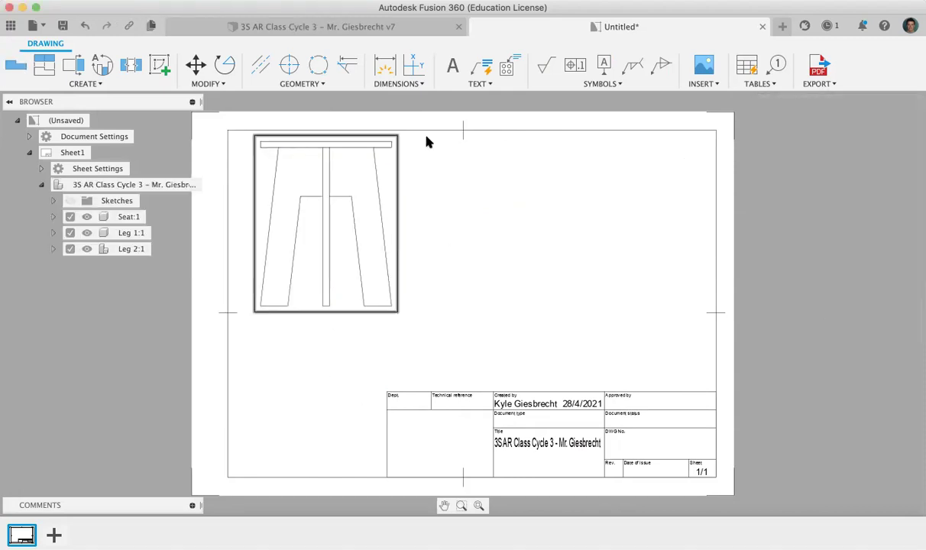
Step: Shift the sheet border slightly toward the sheet's left edge and delete the title block
left_click(457, 133)
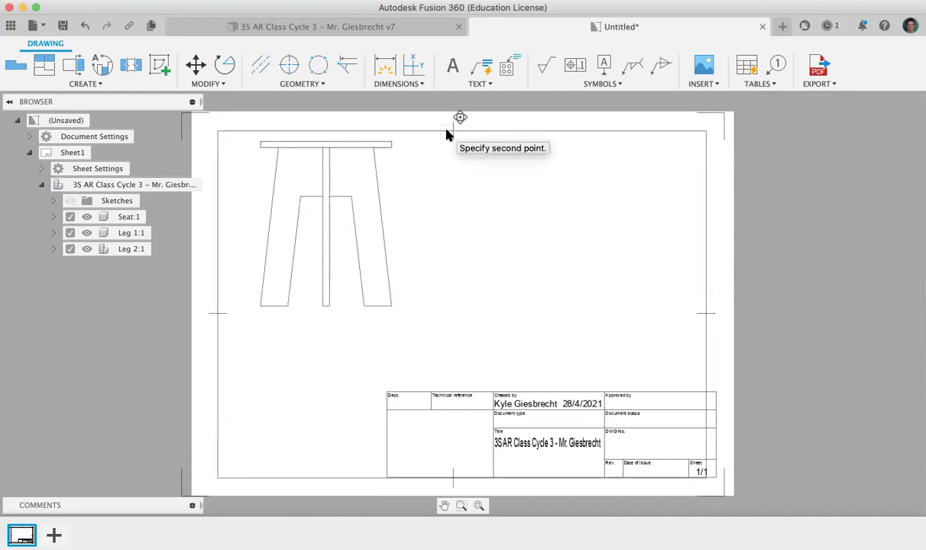
key("Escape")
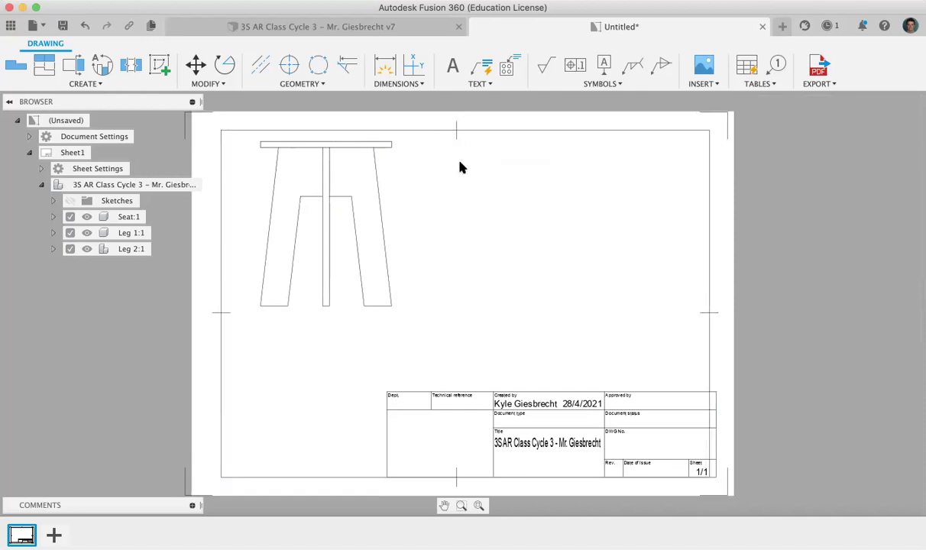
left_click(526, 397)
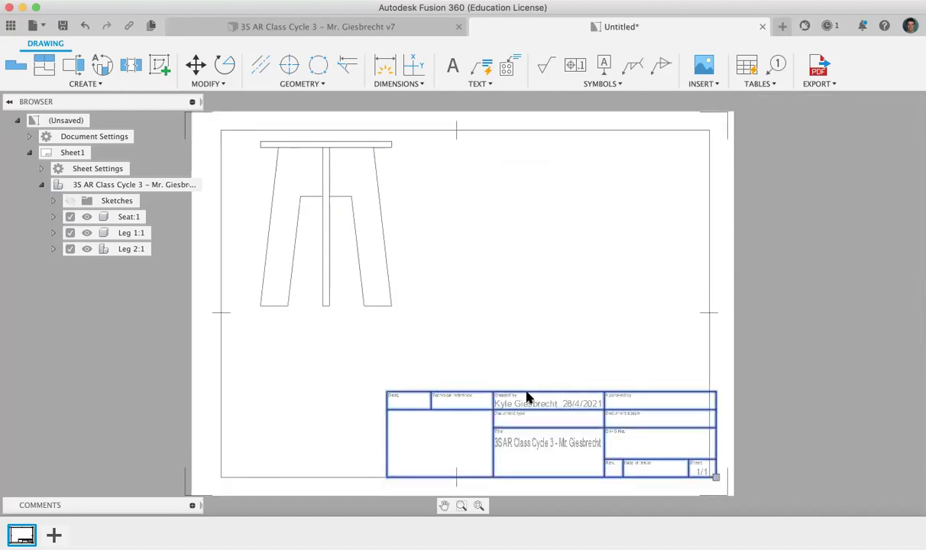
key("Delete")
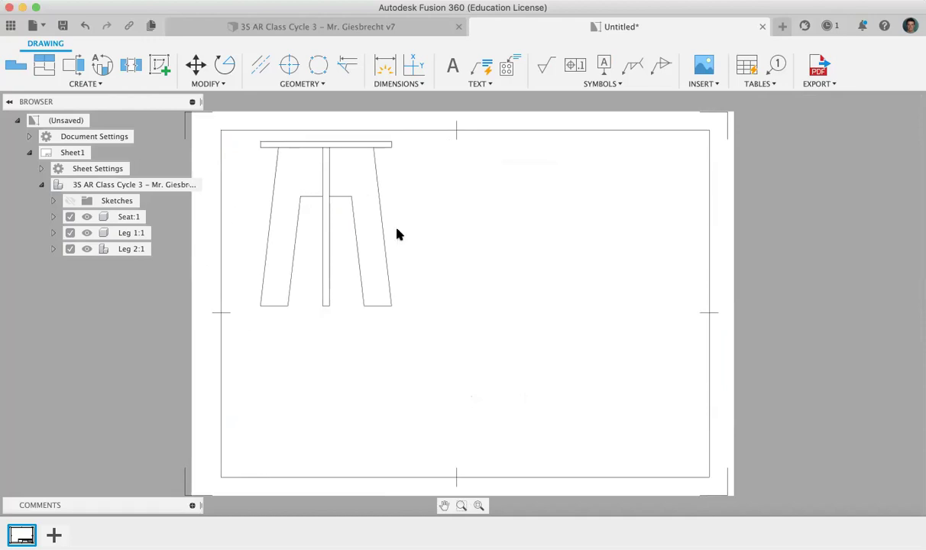
Step: Project a top view below the stool's front view and an isometric view in the lower-right area of the sheet
left_click(95, 84)
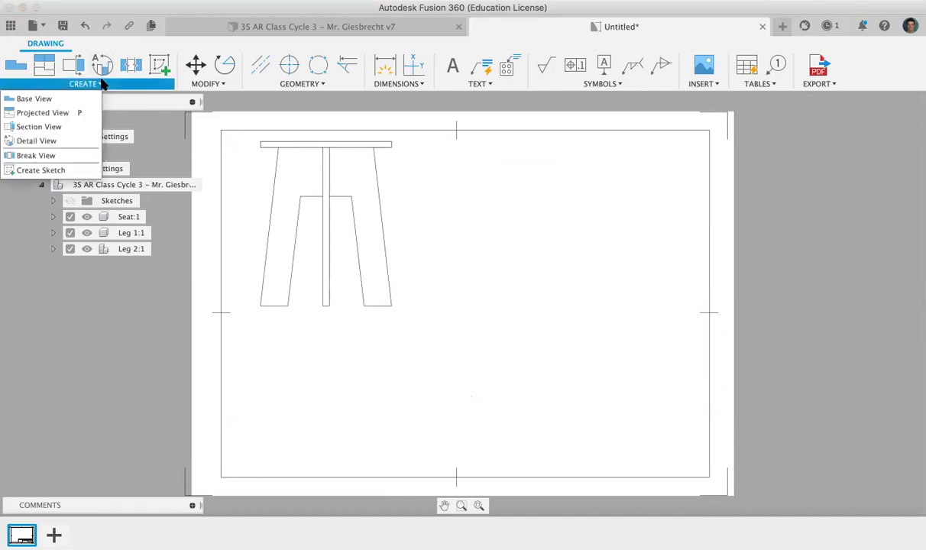
left_click(65, 114)
left_click(340, 198)
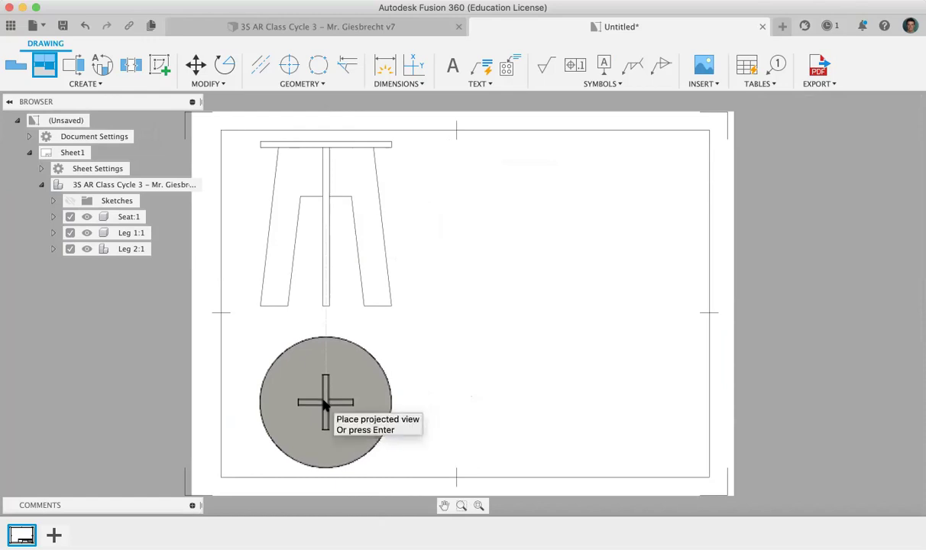
left_click(324, 401)
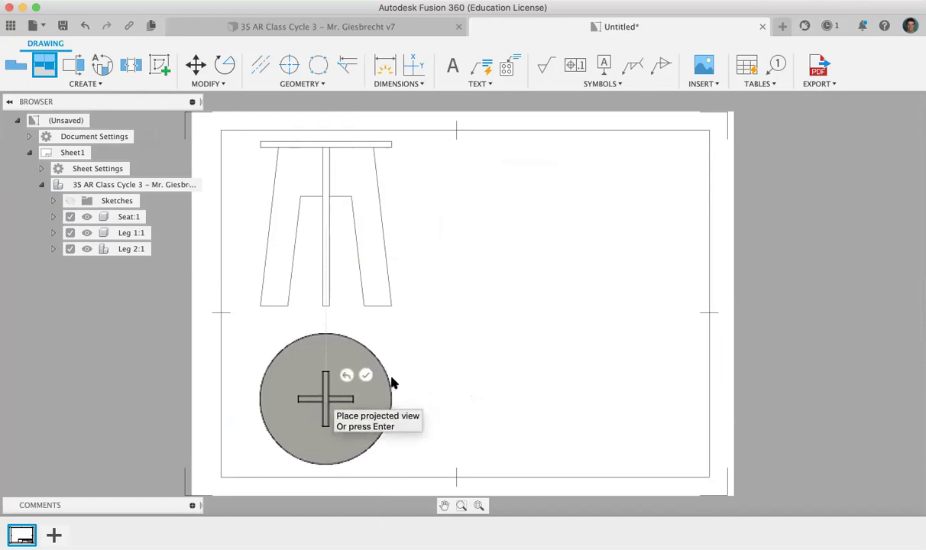
left_click(573, 370)
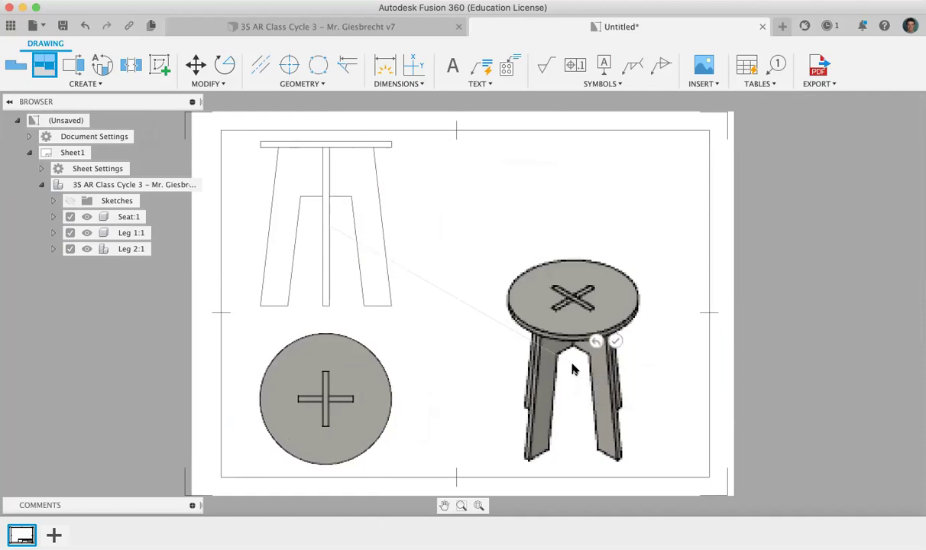
key("Return")
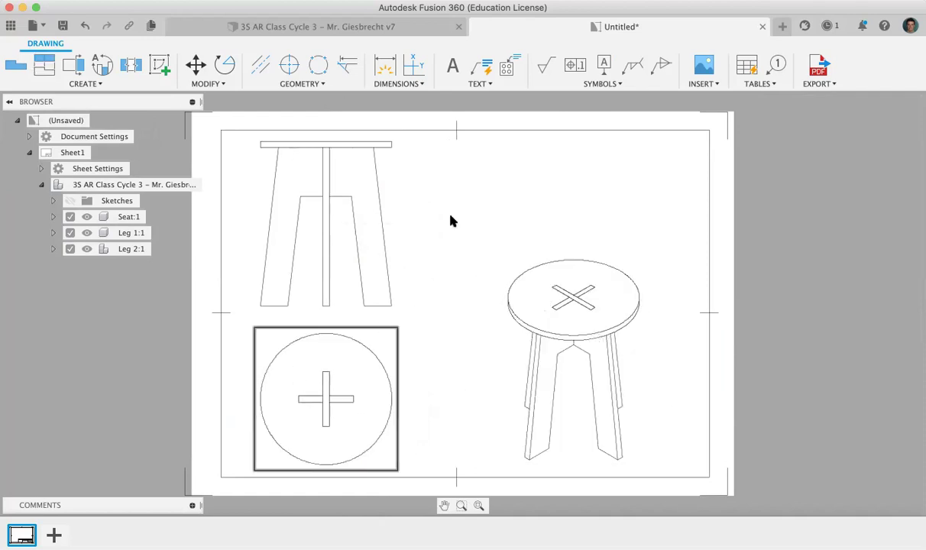
Step: Move the isometric view up to the upper-right area of the sheet, level with the front view
left_click(579, 335)
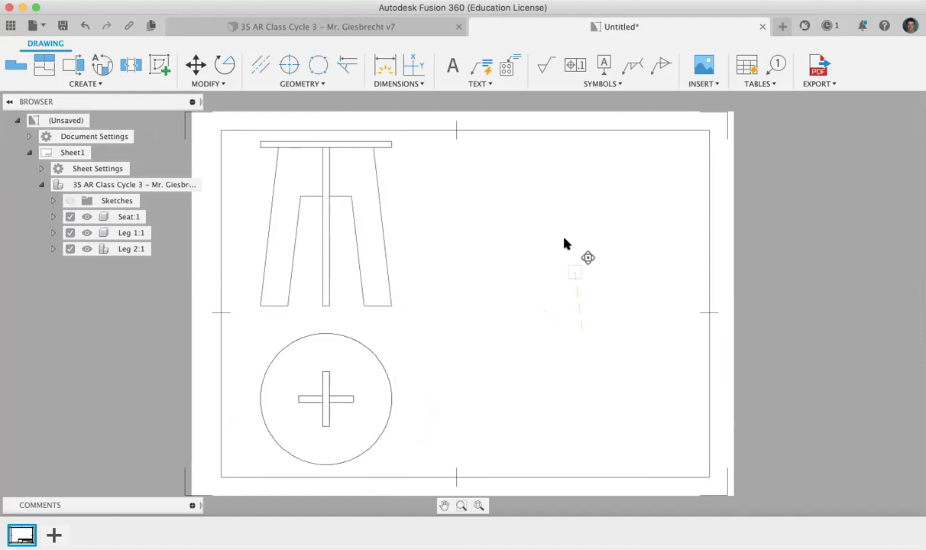
left_click(554, 204)
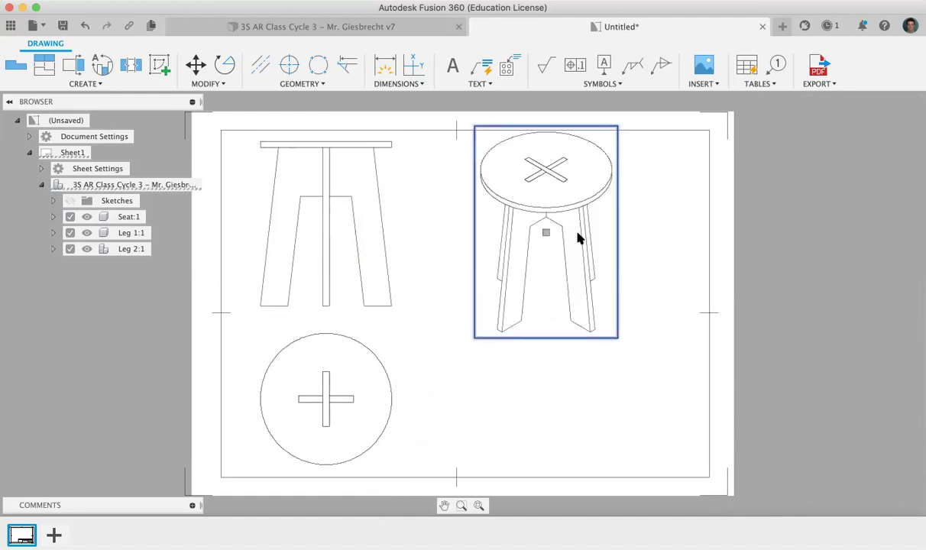
left_click(548, 235)
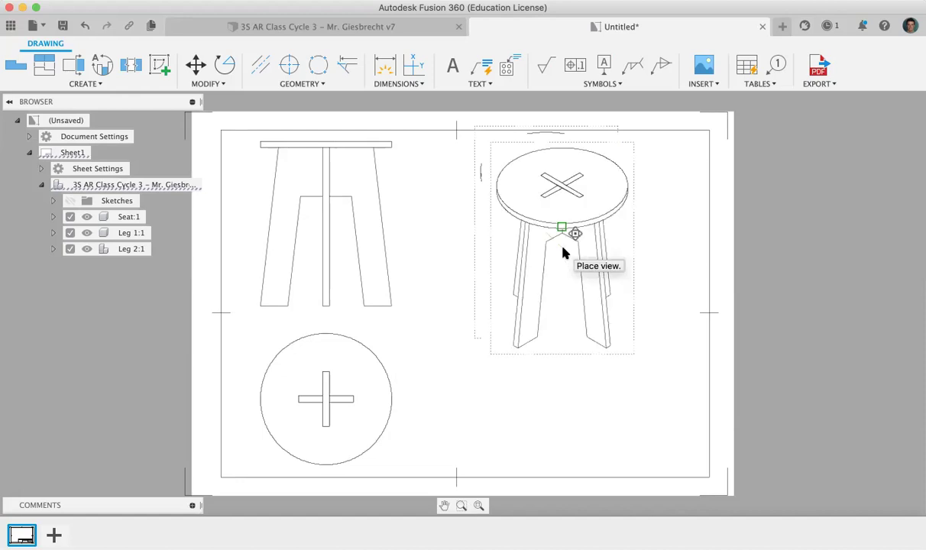
left_click(562, 239)
left_click(562, 238)
left_click(562, 255)
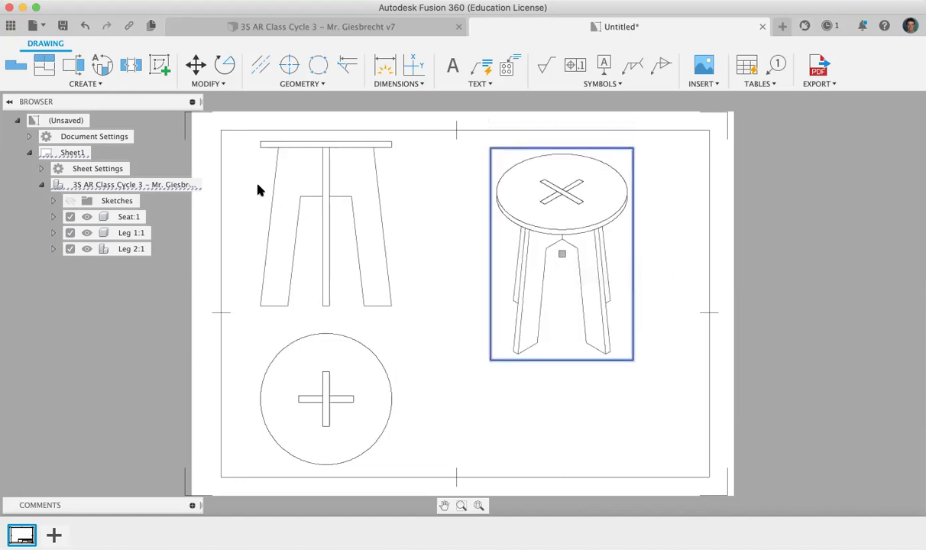
Step: Dimension the stool's overall height in the front view, placing the dimension to the left of the legs
left_click(385, 71)
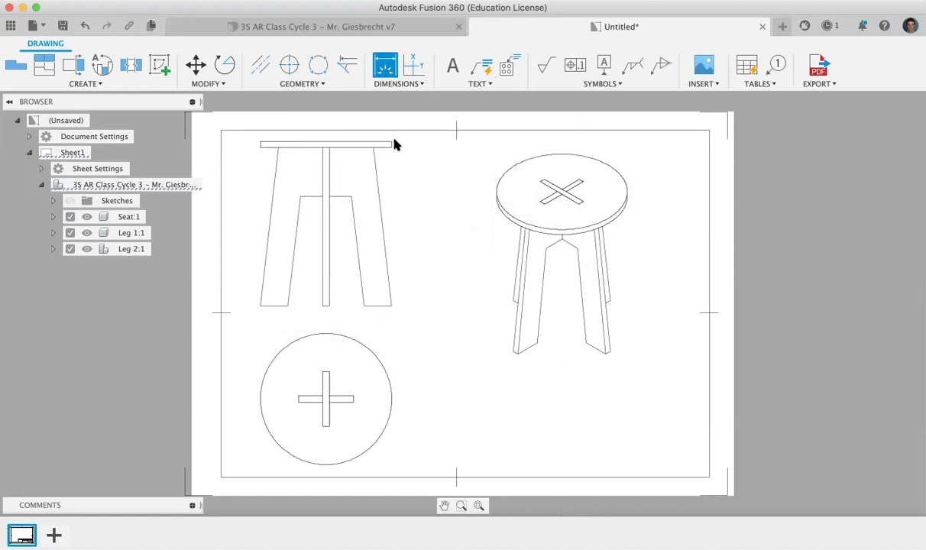
left_click(259, 144)
left_click(257, 305)
left_click(239, 301)
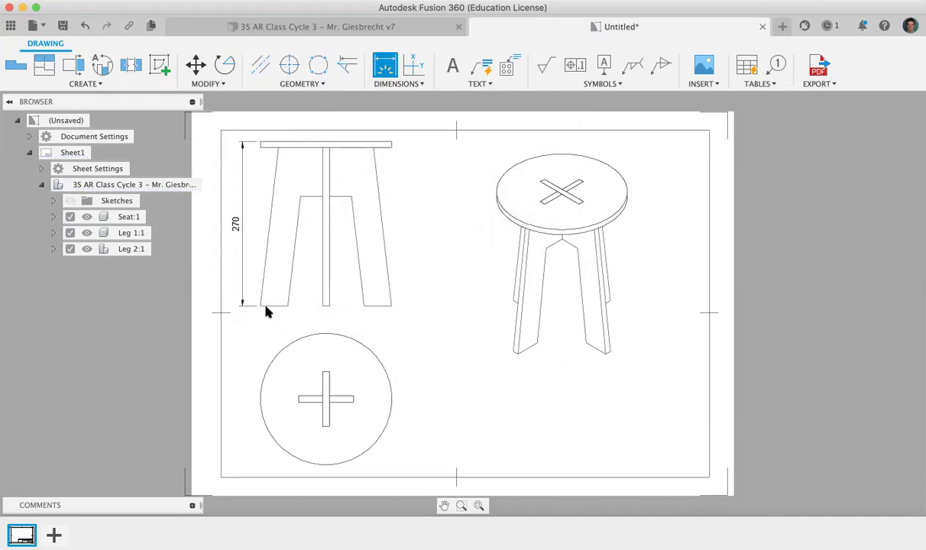
Step: Dimension the seat's full width from its front-view edges, placing the dimension below the top view
left_click(260, 143)
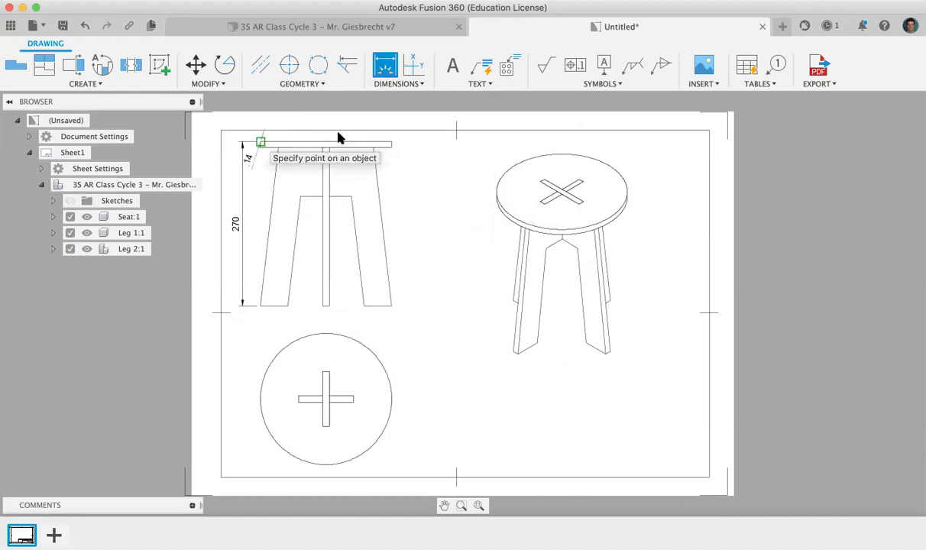
left_click(391, 143)
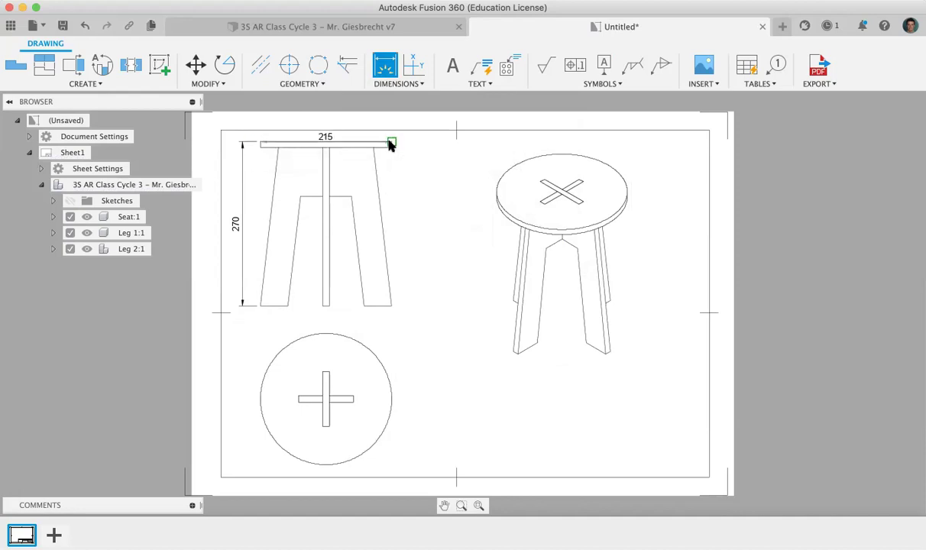
left_click(372, 475)
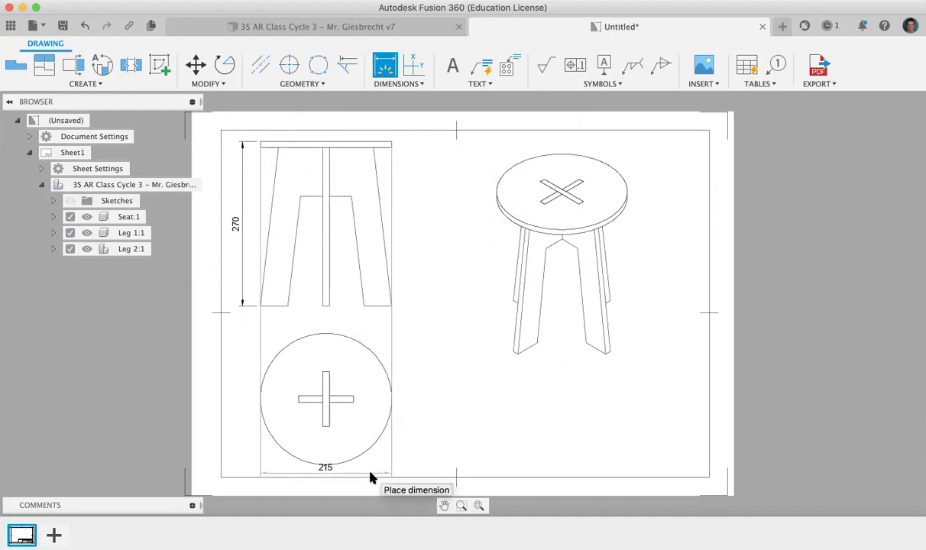
left_click(369, 480)
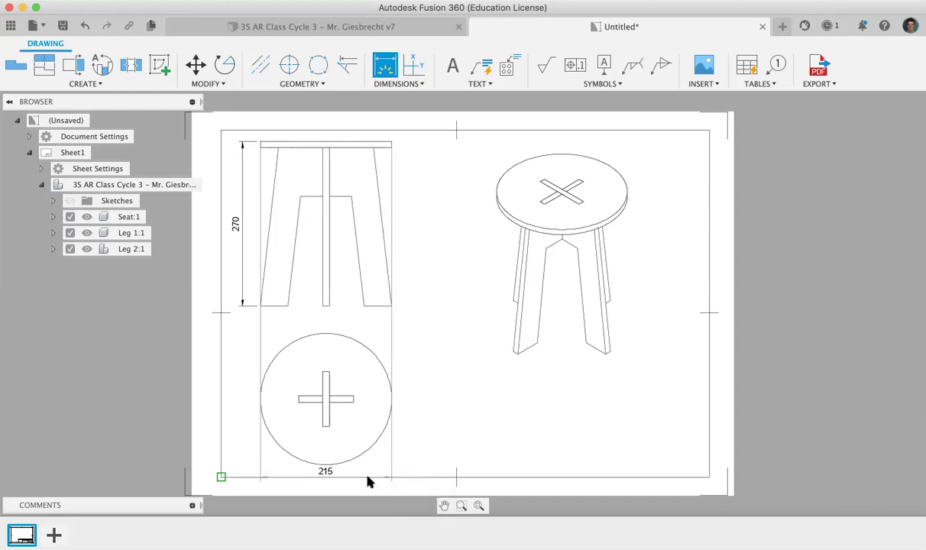
left_click(367, 475)
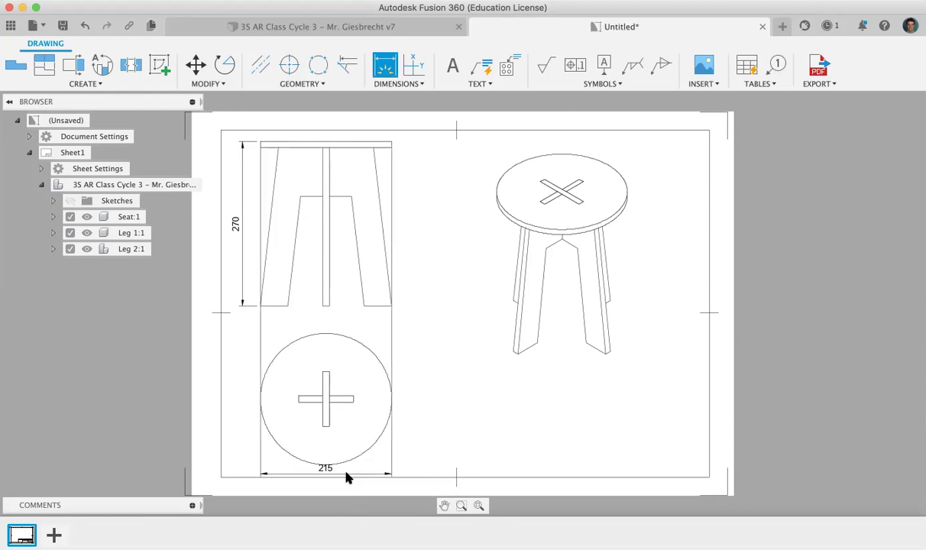
Step: Move the circular top view up until it sits just below the front view's feet
left_click(327, 401)
key("Escape")
left_click(326, 394)
left_click_drag(326, 394, 327, 384)
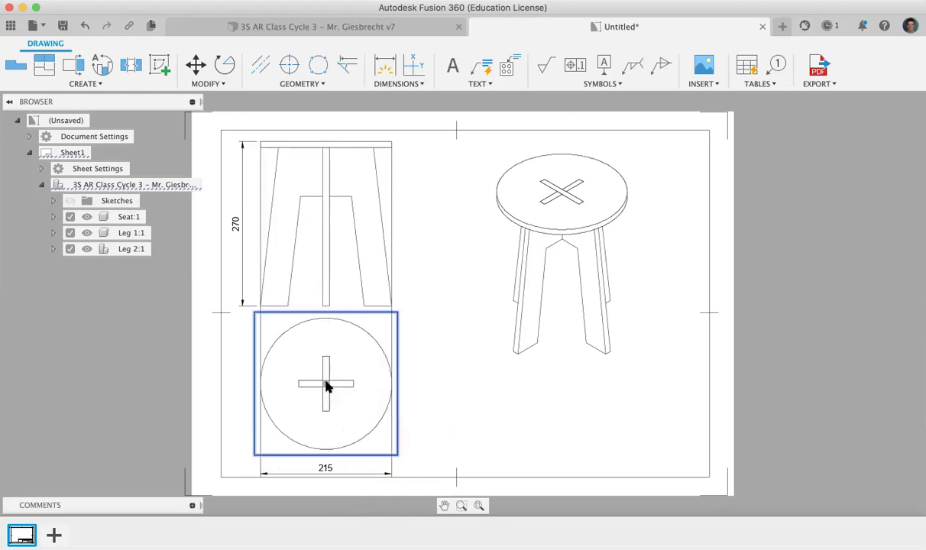
left_click(419, 465)
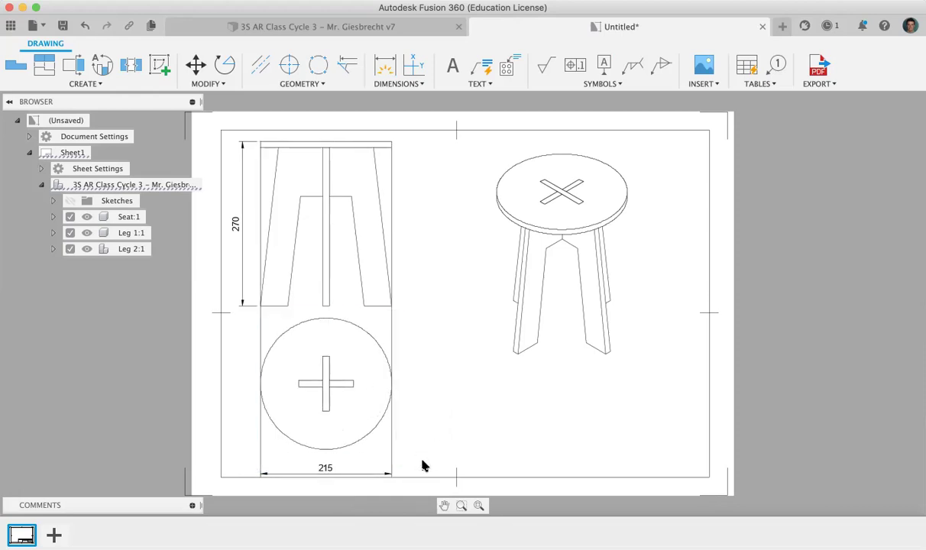
Step: Move the seat width dimension up, closer to the top view and clear of the sheet border
left_click(337, 474)
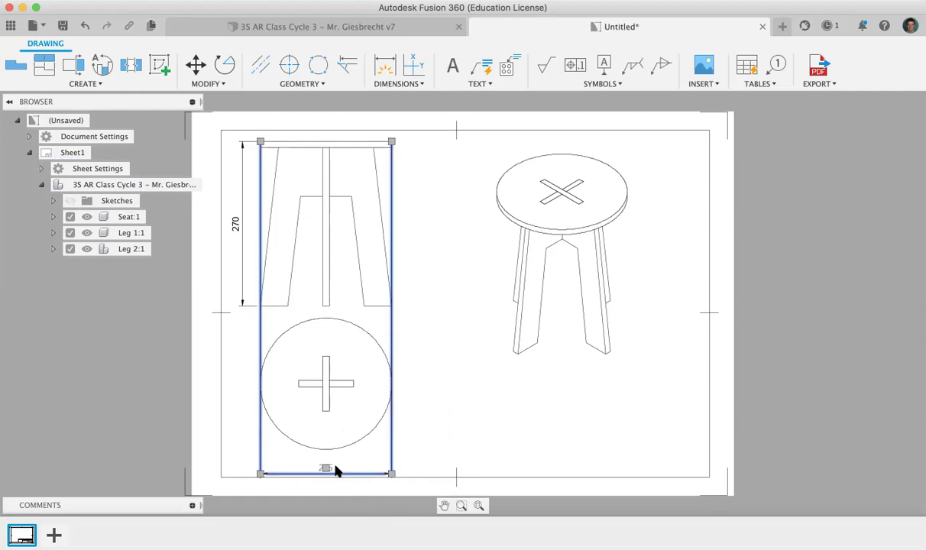
key("Delete")
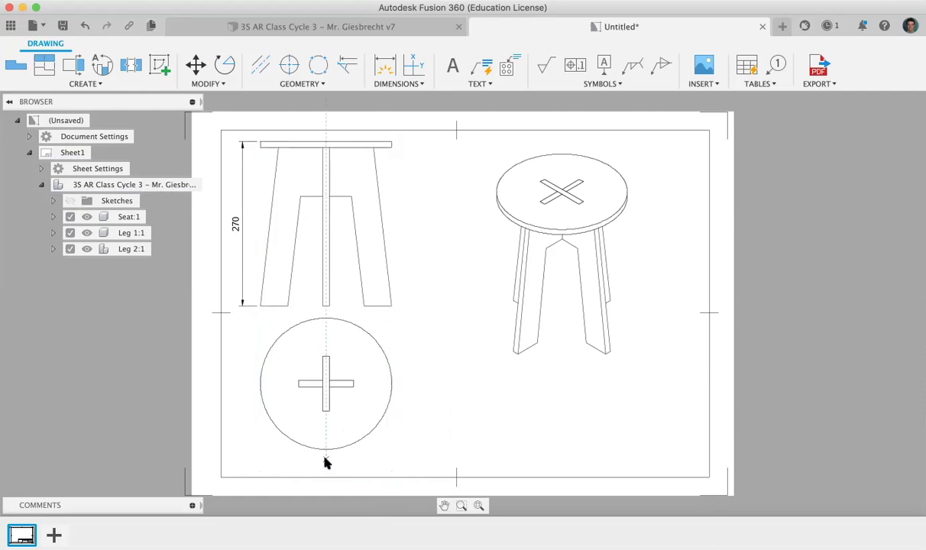
left_click(325, 463)
left_click(452, 401)
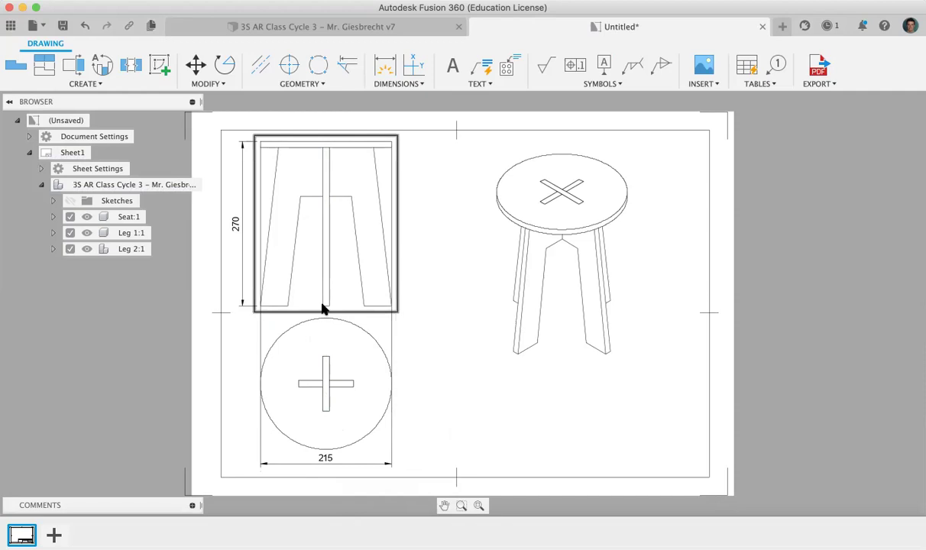
Step: Dimension the center leg's thickness and the right foot's bottom width, placing both dimensions below the front view
left_click(384, 65)
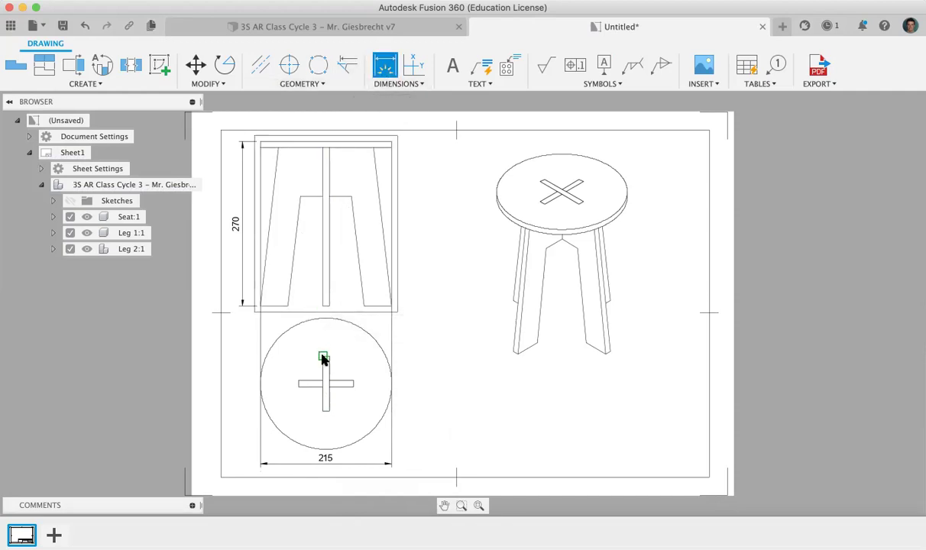
left_click(323, 306)
left_click(328, 306)
left_click(330, 353)
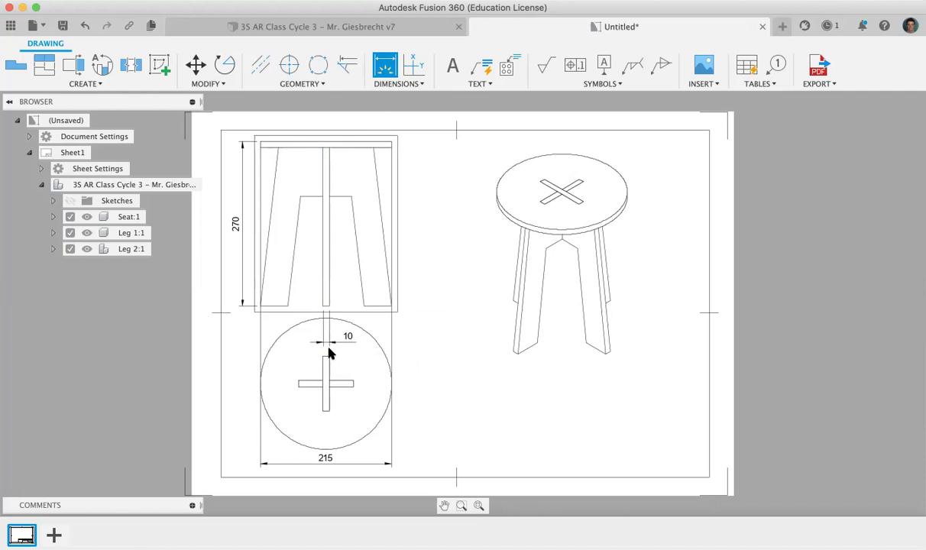
left_click(390, 307)
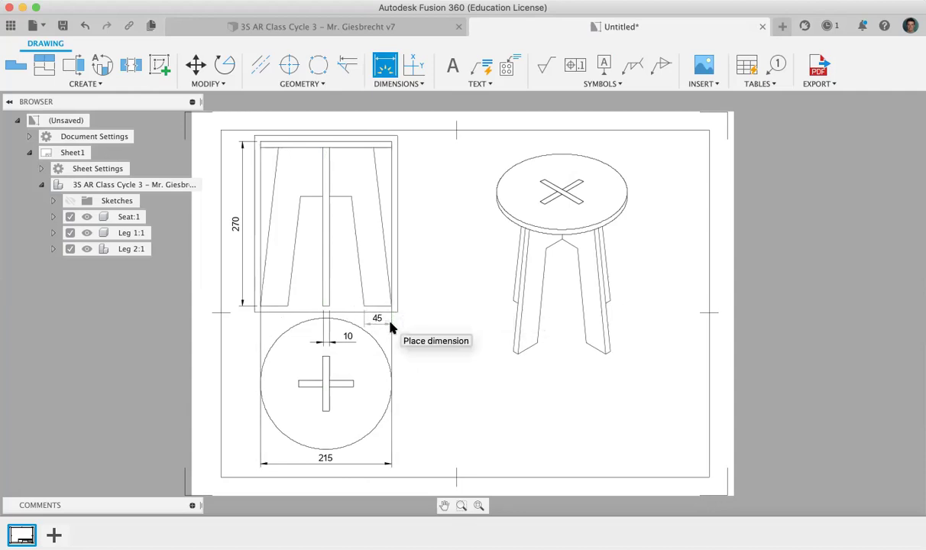
left_click(386, 322)
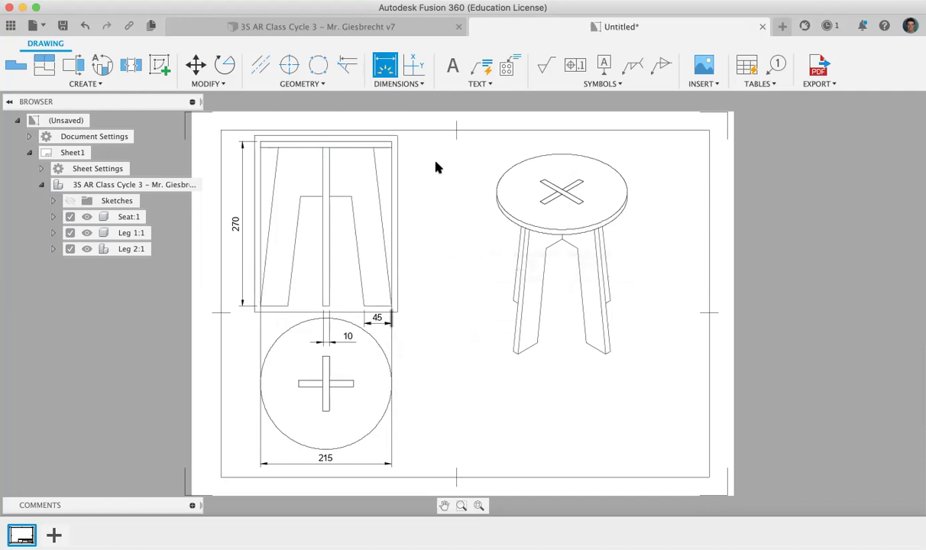
key("Escape")
Step: Try to delete the rectangular frame around the front view, and undo the deletion
left_click(393, 218)
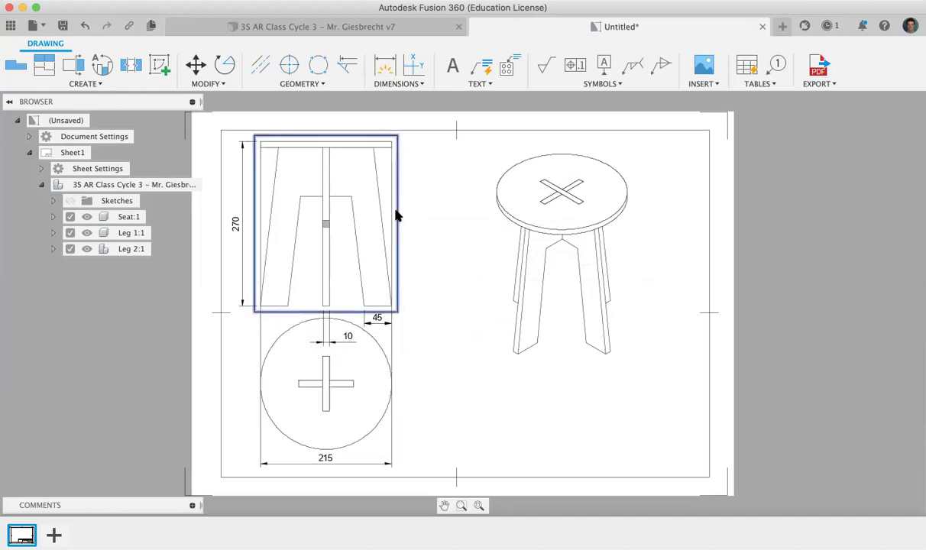
key("Delete")
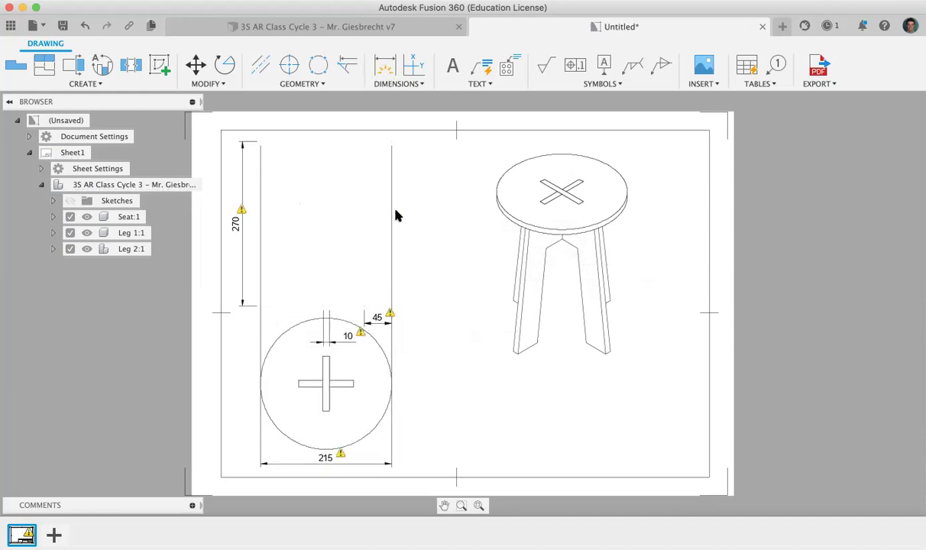
key("super+z")
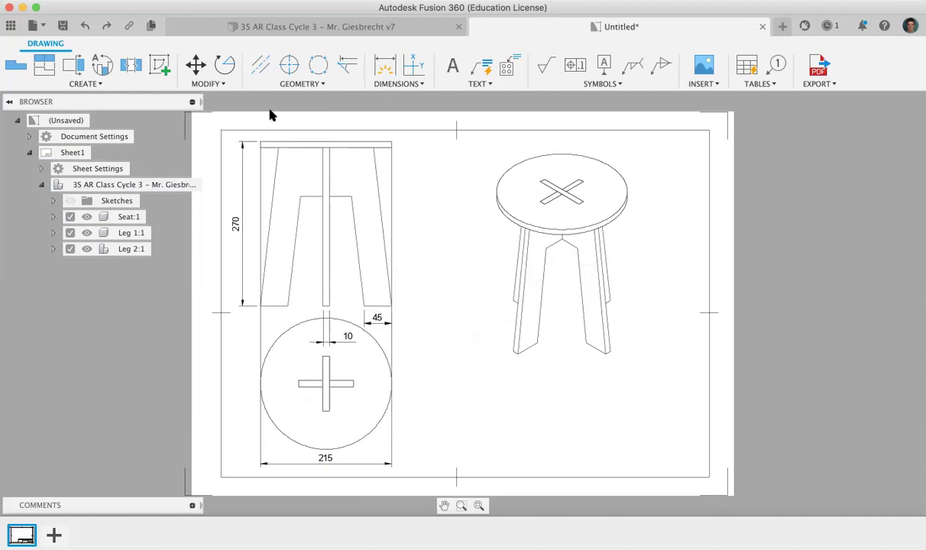
Step: Dimension the circular seat's vertical diameter in the top view, placing the dimension to the left of the circle
left_click(384, 65)
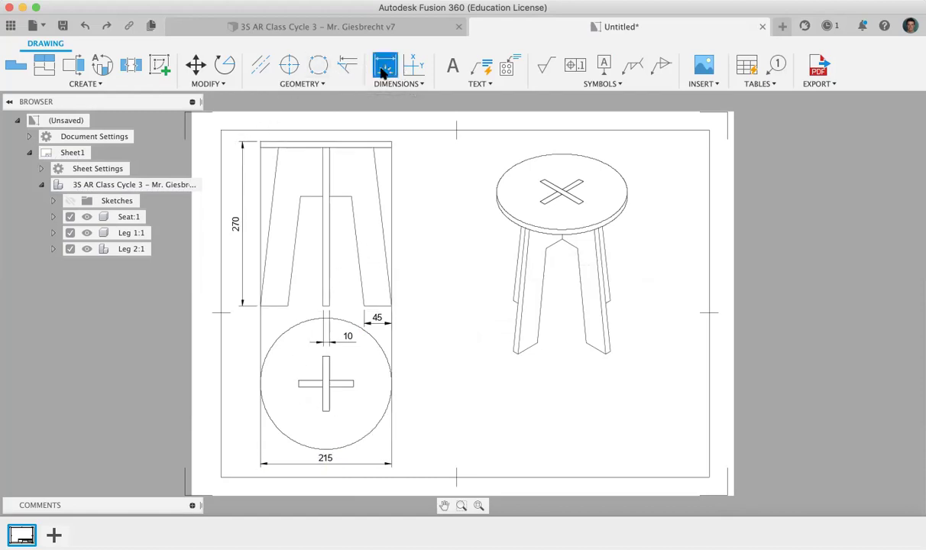
left_click(325, 319)
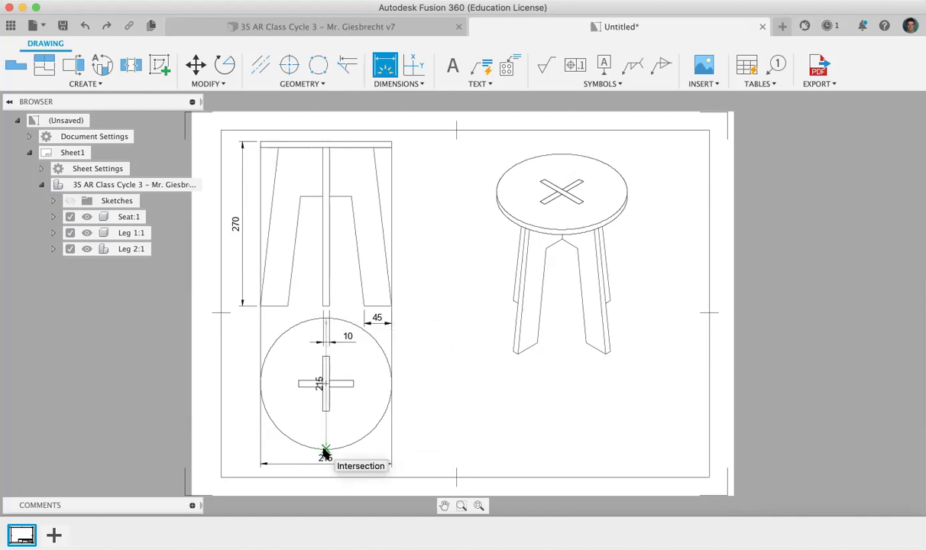
left_click(325, 453)
left_click(230, 410)
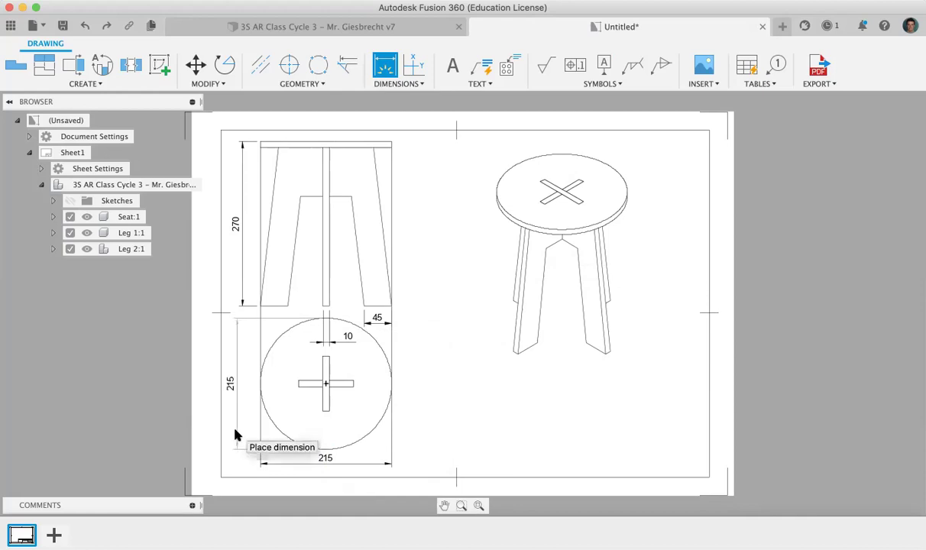
left_click(239, 434)
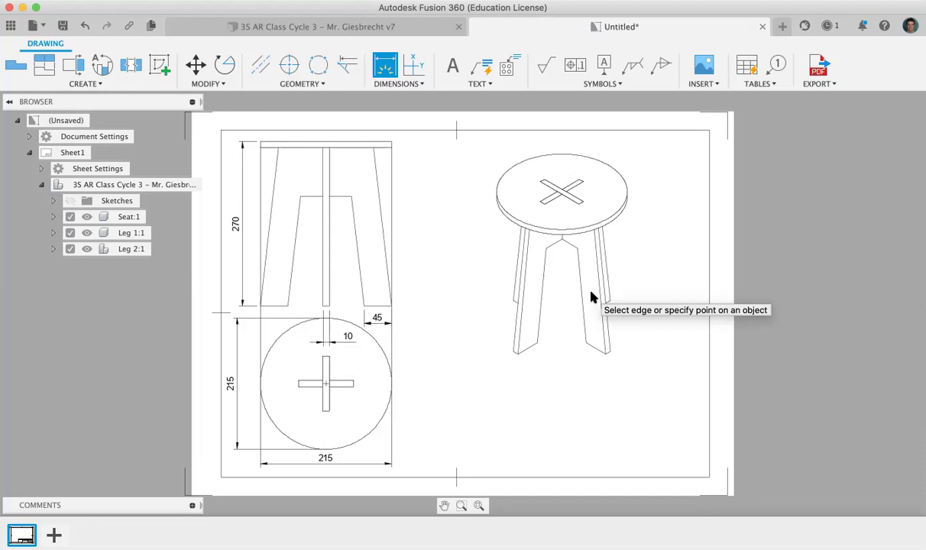
Step: Dimension the length of the horizontal bar of the cross in the top view, and move that dimension down clear of the cross
left_click(299, 380)
left_click(355, 380)
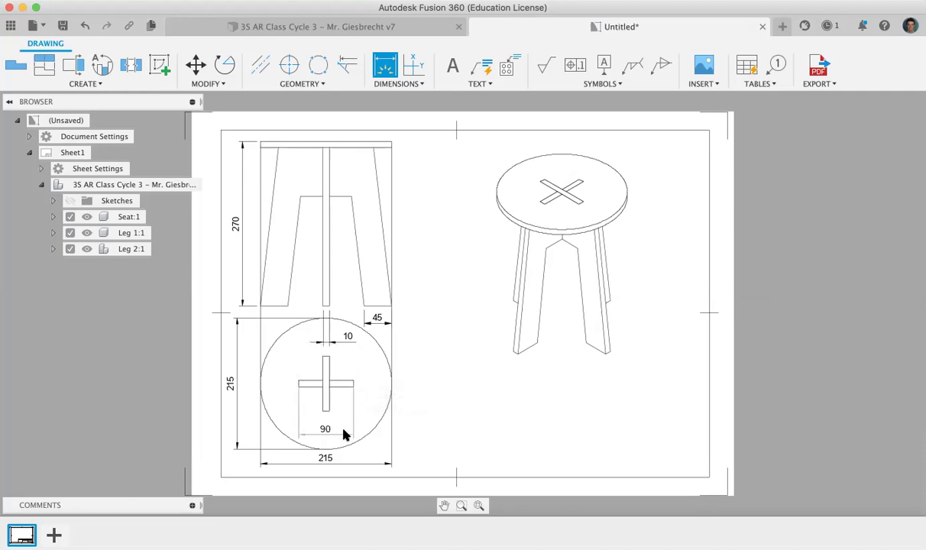
left_click(341, 407)
left_click(324, 419)
key("Escape")
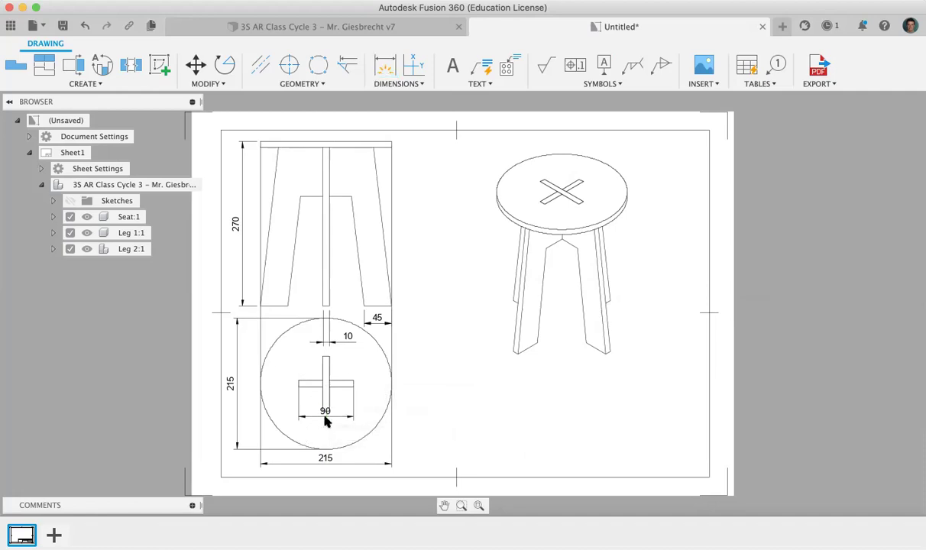
left_click(326, 415)
left_click_drag(326, 415, 325, 428)
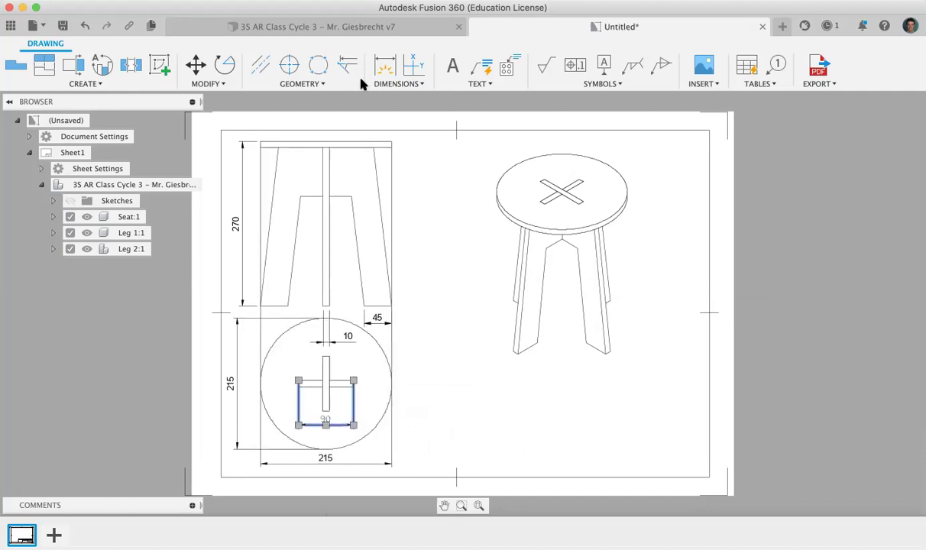
Step: Dimension the length of the cross's vertical bar in the top view, placing the dimension to its right inside the circle
left_click(386, 66)
left_click(326, 379)
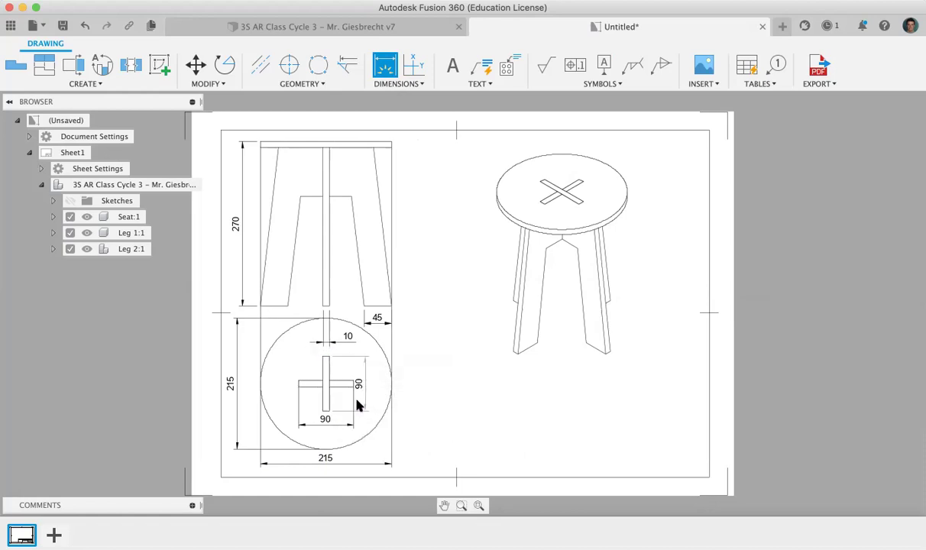
left_click(359, 406)
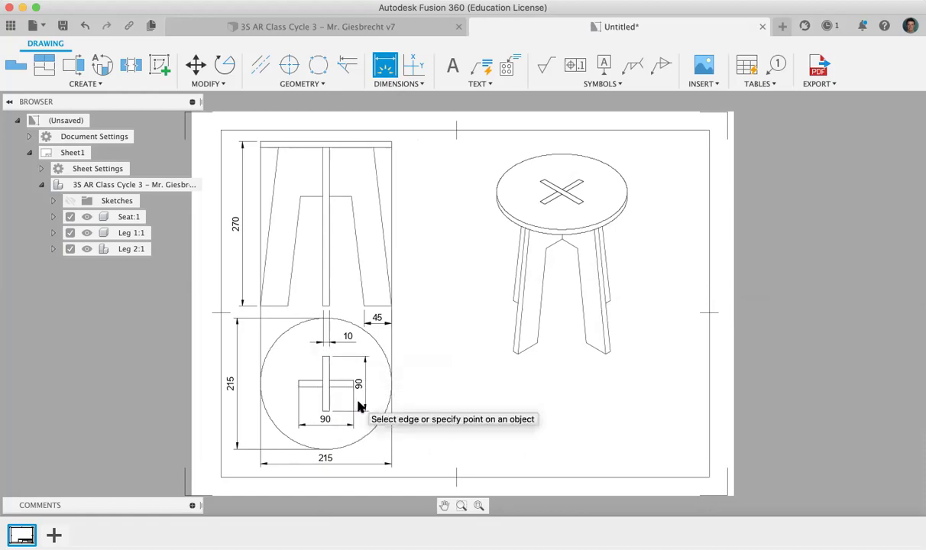
key("Escape")
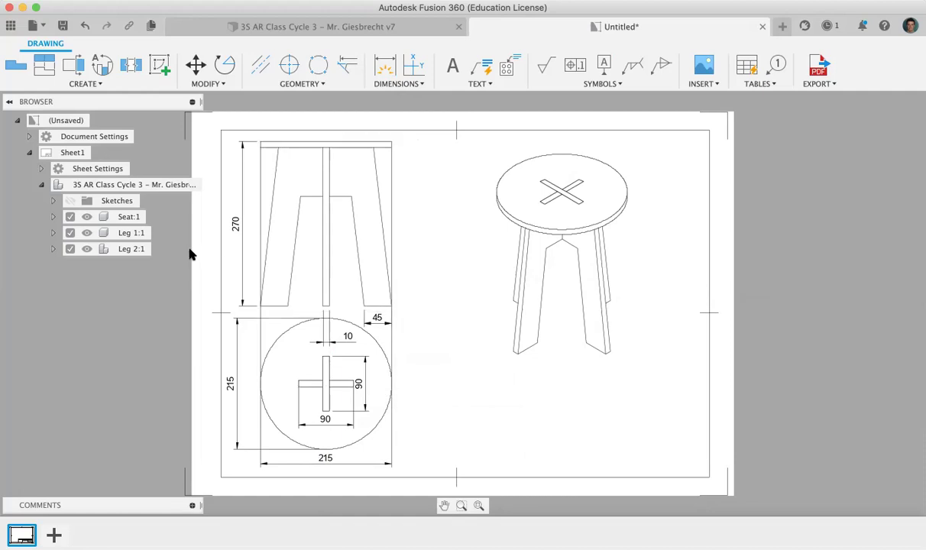
left_click(377, 68)
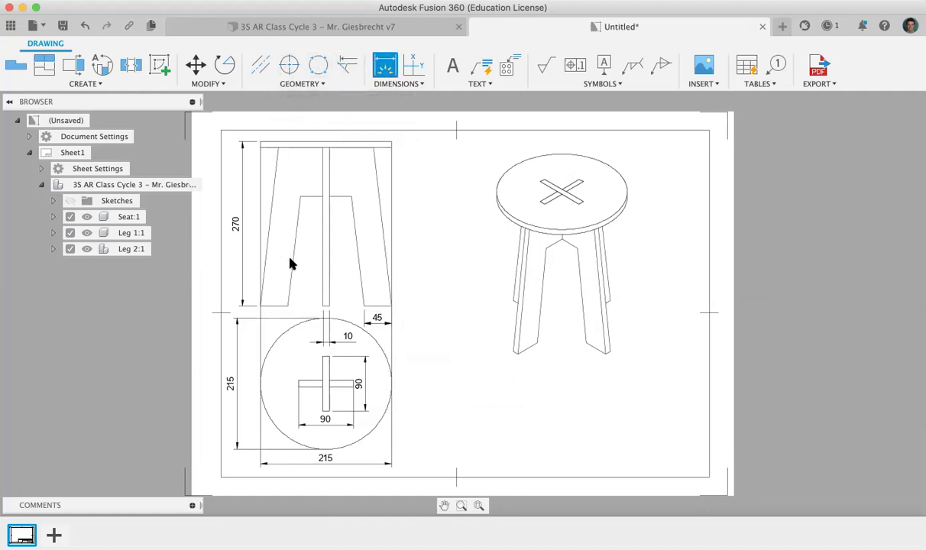
left_click(288, 303)
key("Escape")
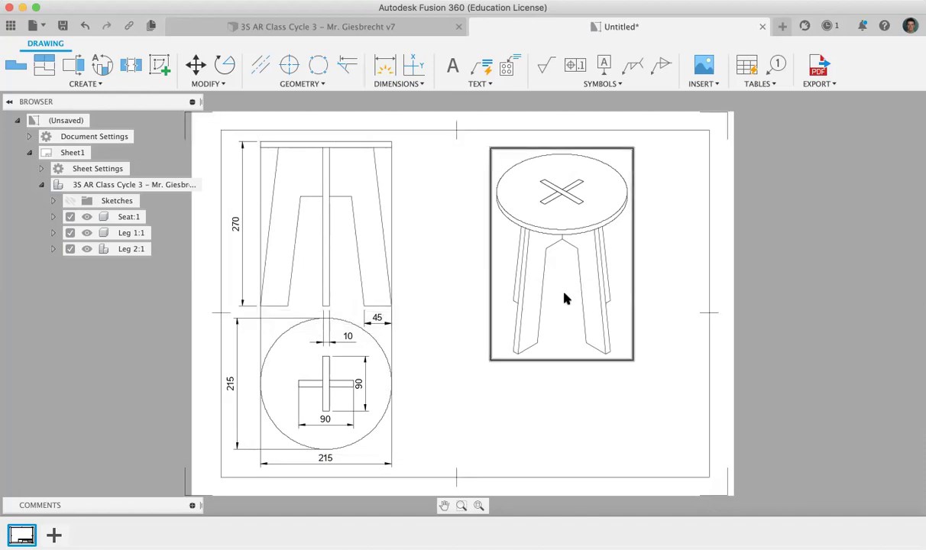
Step: Place an automatic first-level parts list in the lower-right corner of the sheet border and remove its Description column
left_click(749, 67)
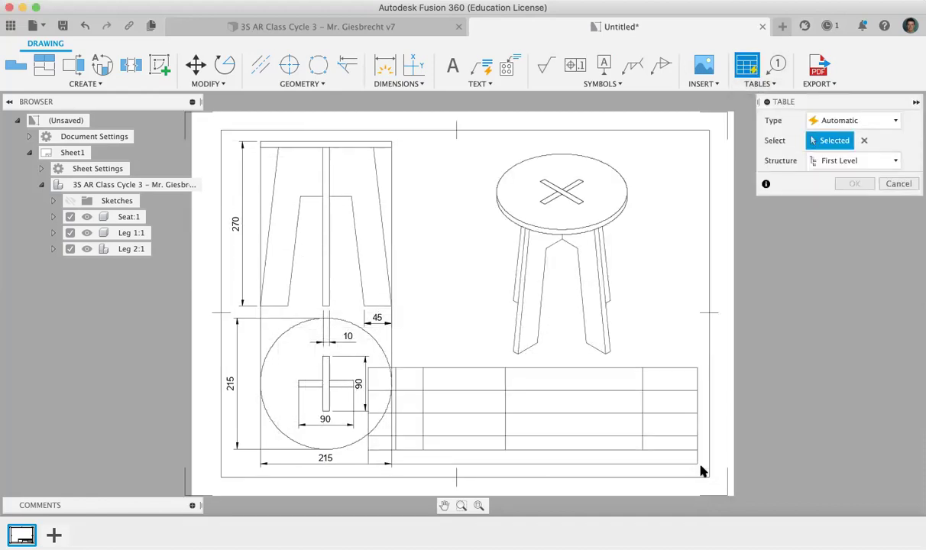
left_click(708, 477)
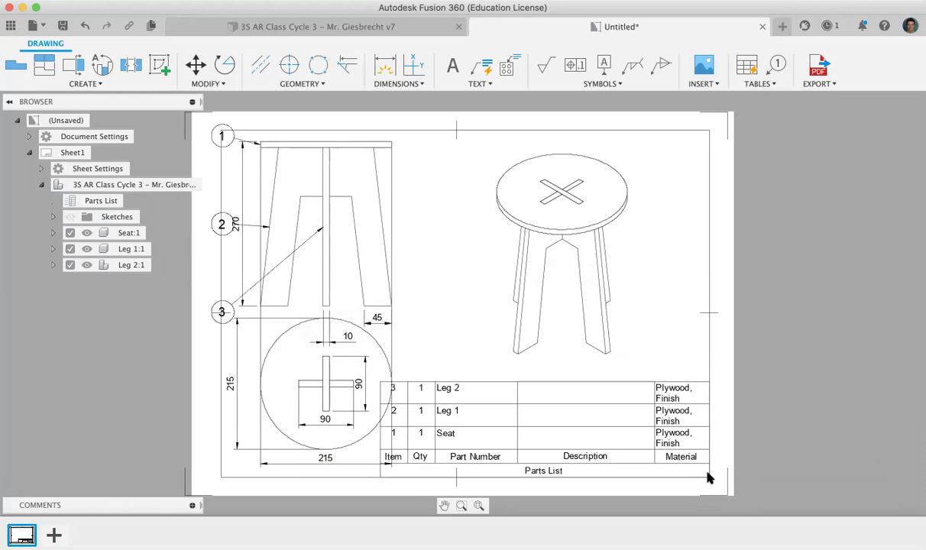
double_click(623, 427)
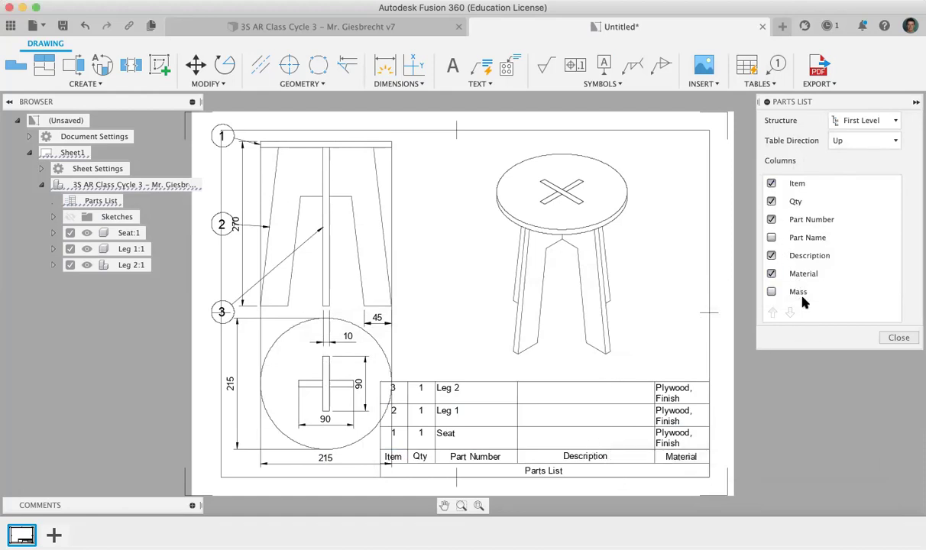
left_click(771, 255)
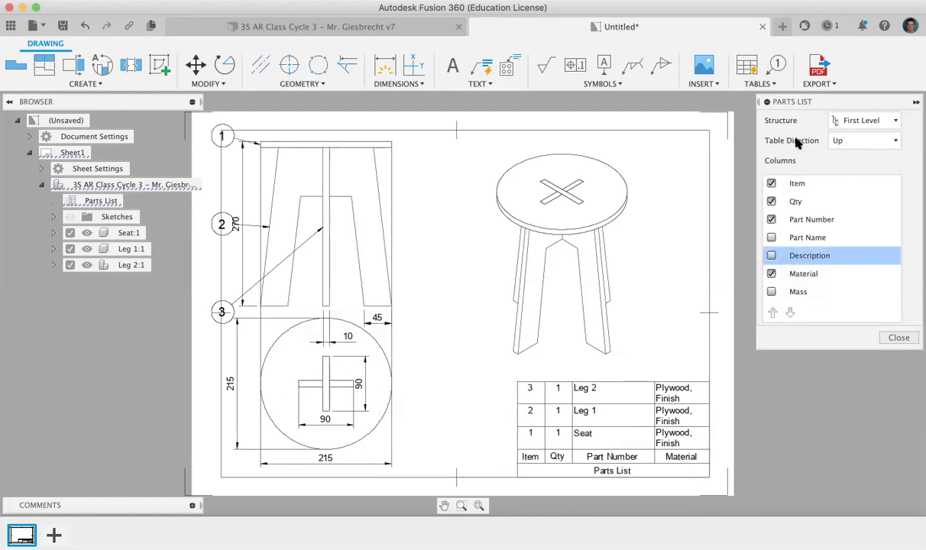
Step: Set the parts list's table direction to Down
left_click(860, 143)
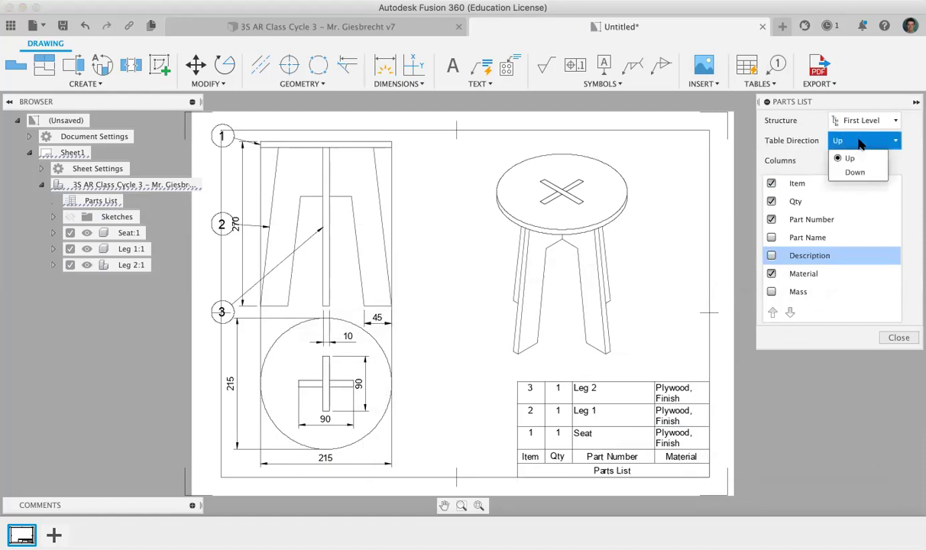
left_click(857, 173)
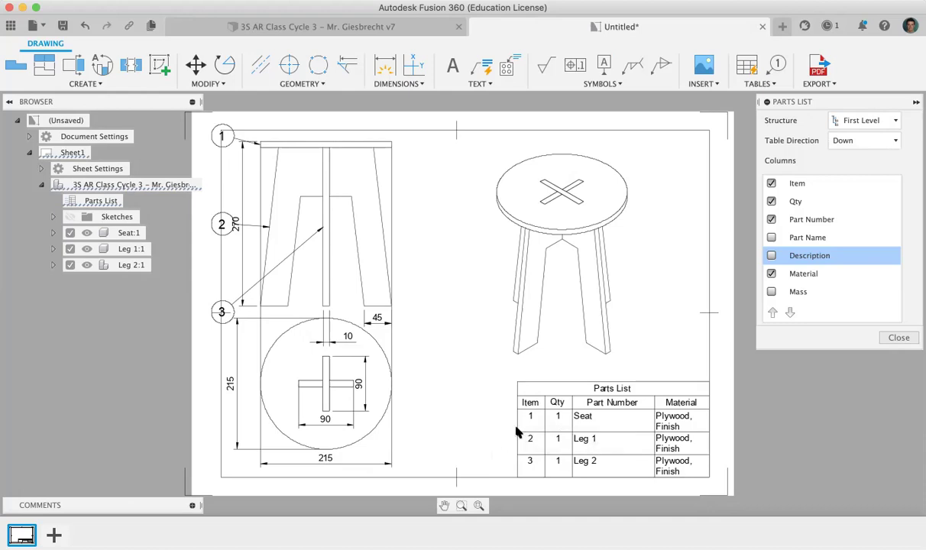
left_click(897, 336)
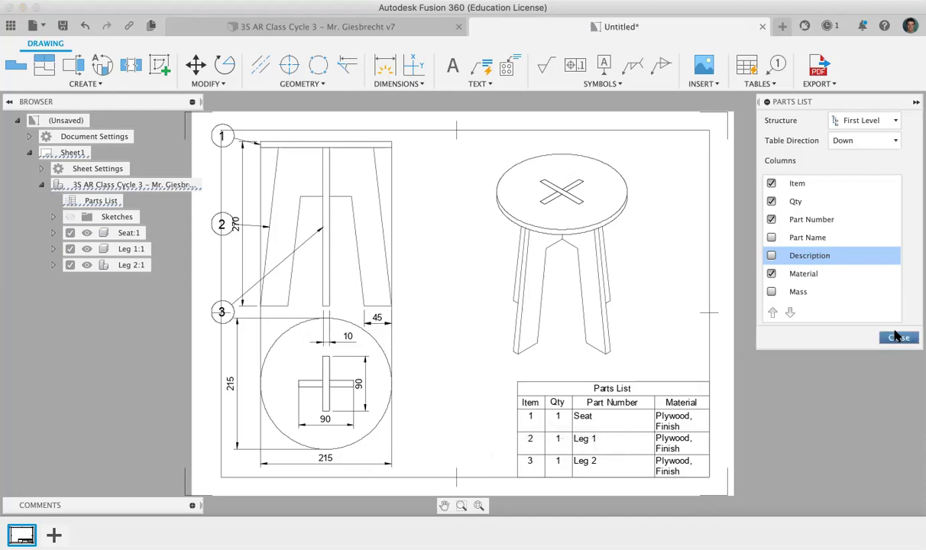
Step: Adjust the parts list's column widths so each material entry fits on one line, and position the table just inside the lower-right sheet border
left_click(516, 436)
mouse_move(516, 436)
left_mouse_down()
mouse_move(521, 398)
mouse_move(441, 396)
left_mouse_up()
left_click_drag(542, 396, 513, 400)
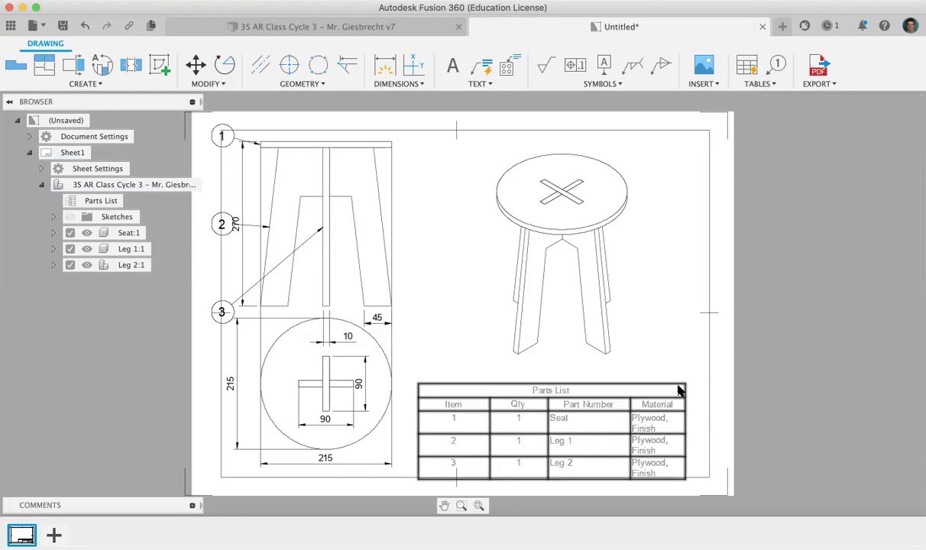
left_click_drag(685, 386, 696, 385)
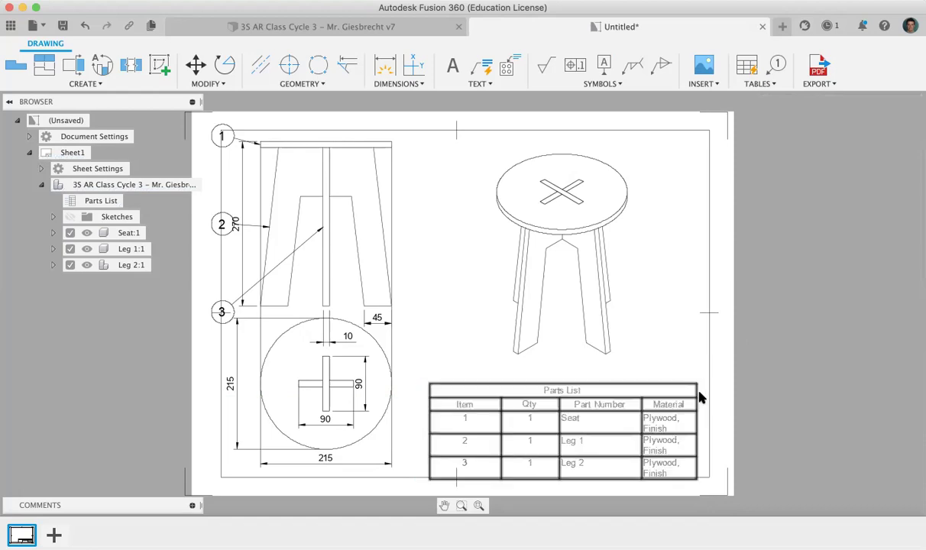
left_click(642, 400)
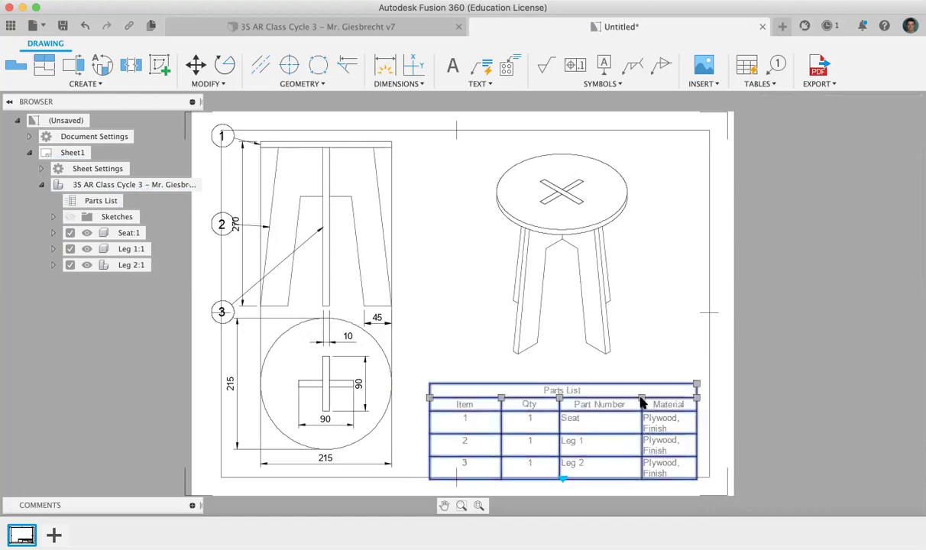
left_click_drag(633, 394, 620, 416)
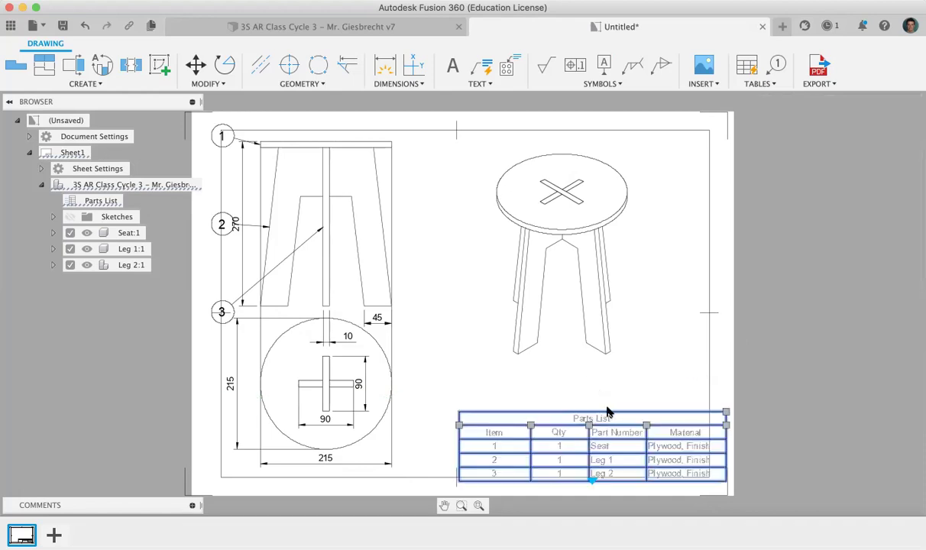
left_click_drag(600, 406, 579, 408)
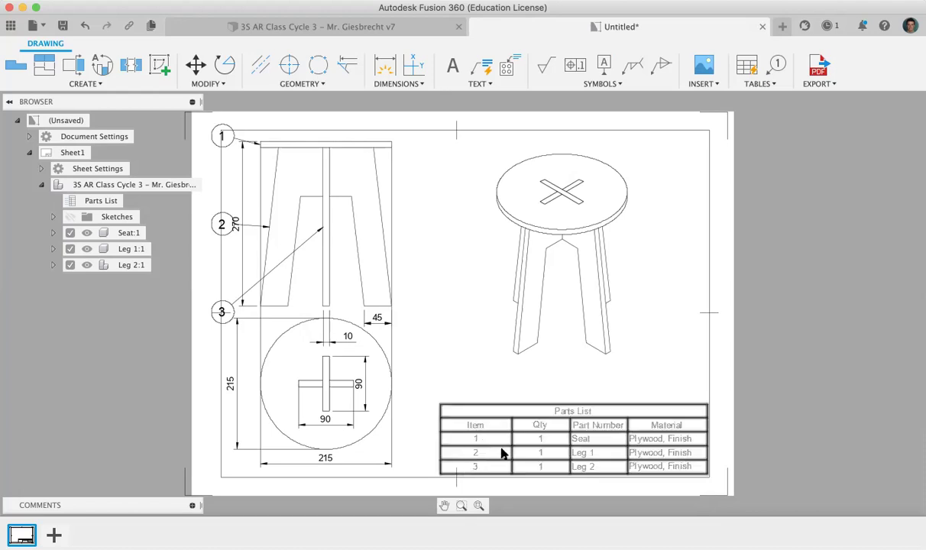
left_click(595, 431)
double_click(596, 430)
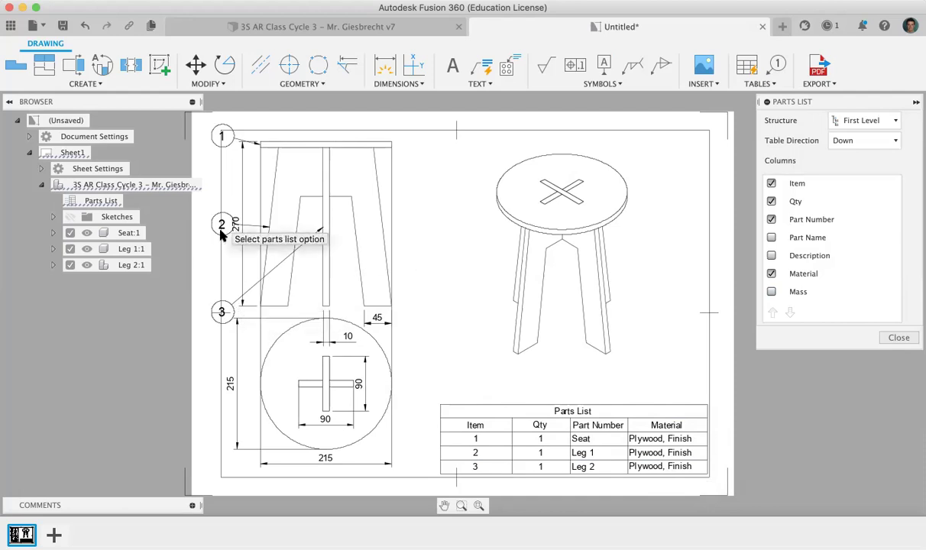
left_click(899, 337)
Step: Delete the three automatically placed item balloons from the front view
left_click(223, 311)
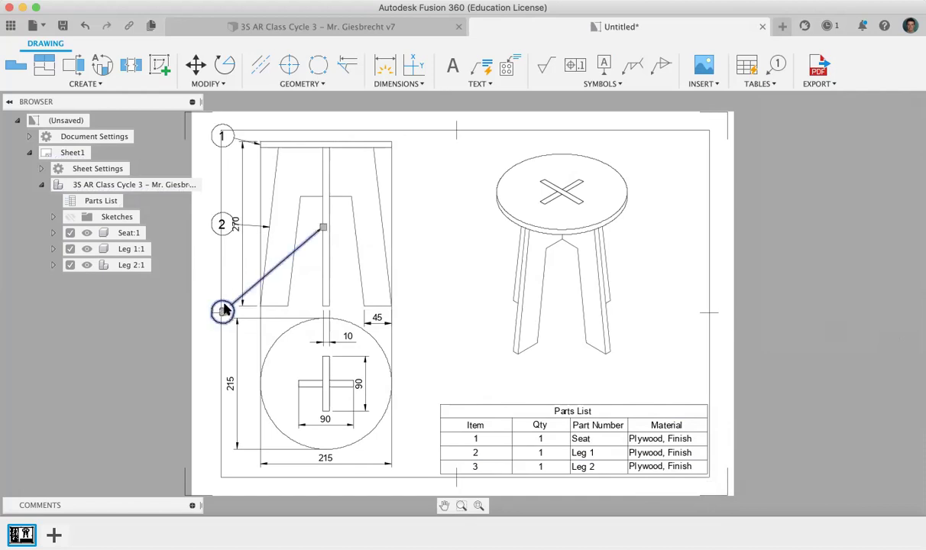
left_click_drag(224, 309, 224, 224)
key("Delete")
left_click(225, 137)
key("Delete")
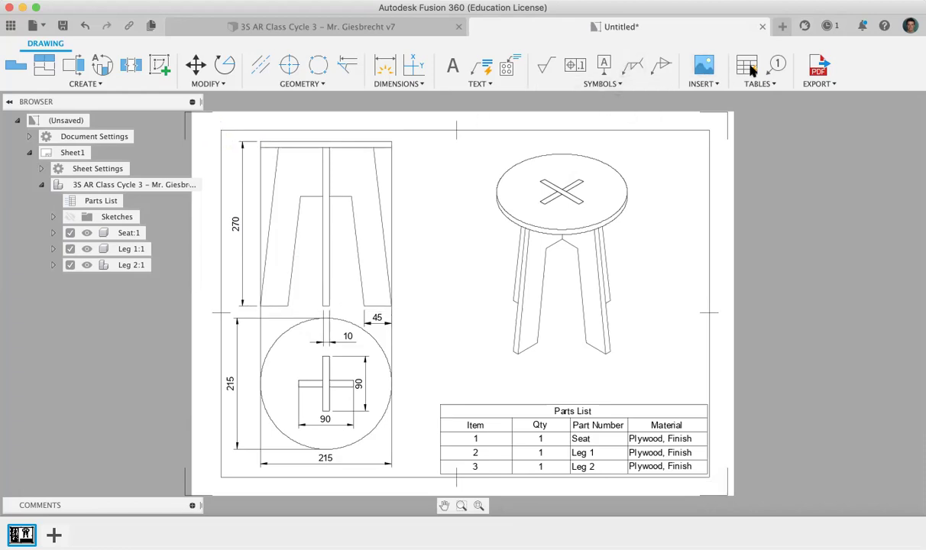
Step: Add standard item balloons for the seat, Leg 2 and Leg 1 on the isometric view
left_click(777, 66)
left_click(626, 199)
left_click(661, 191)
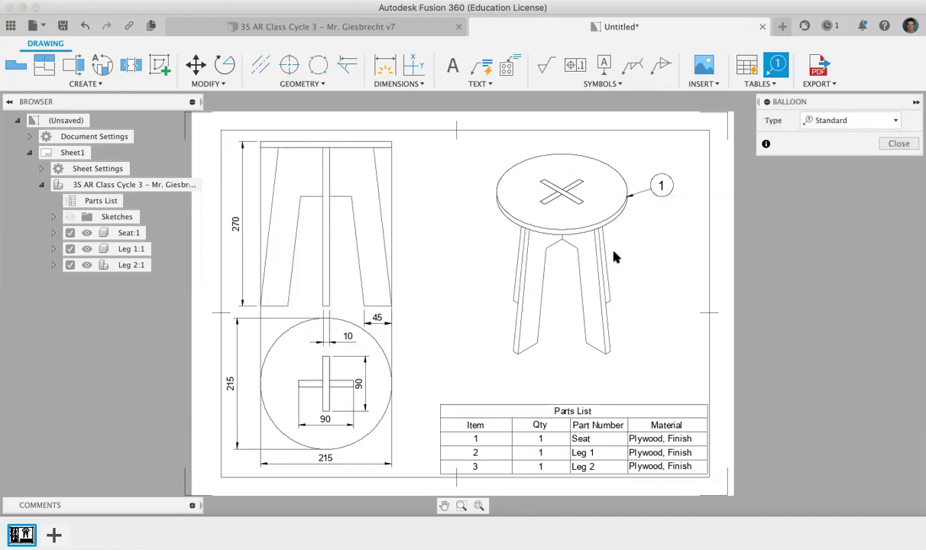
left_click(654, 321)
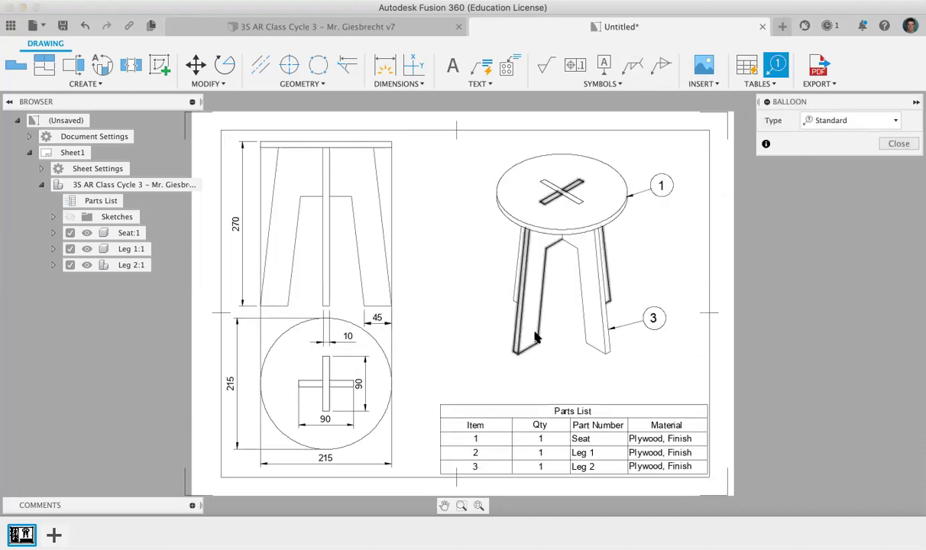
left_click(561, 359)
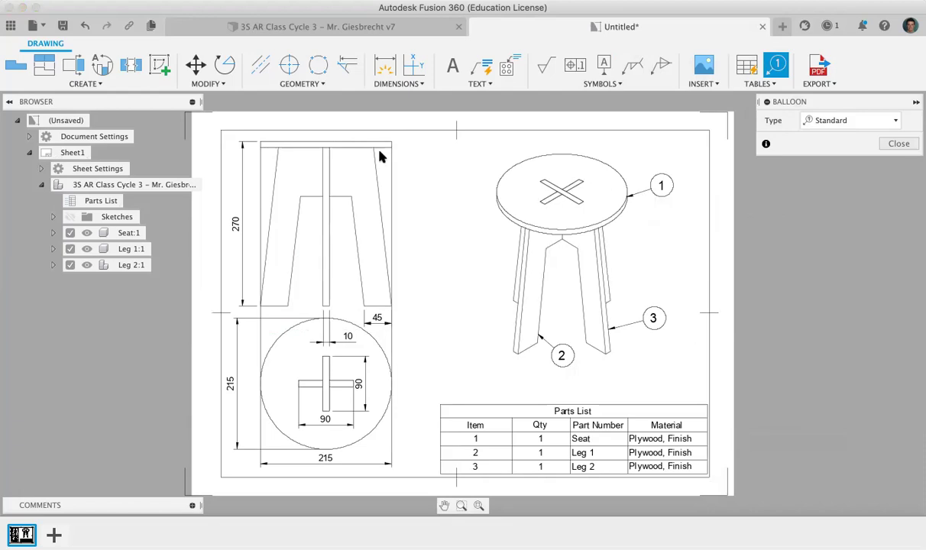
Step: Add a text note above the parts list giving the class and number, the author's name and "D&T - Class Stool Design"
left_click(480, 84)
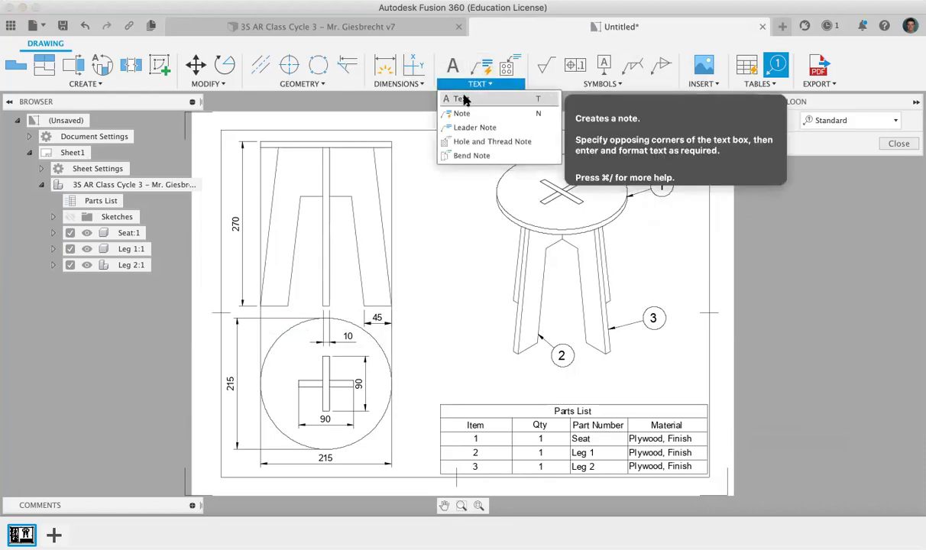
left_click(467, 96)
left_click(439, 383)
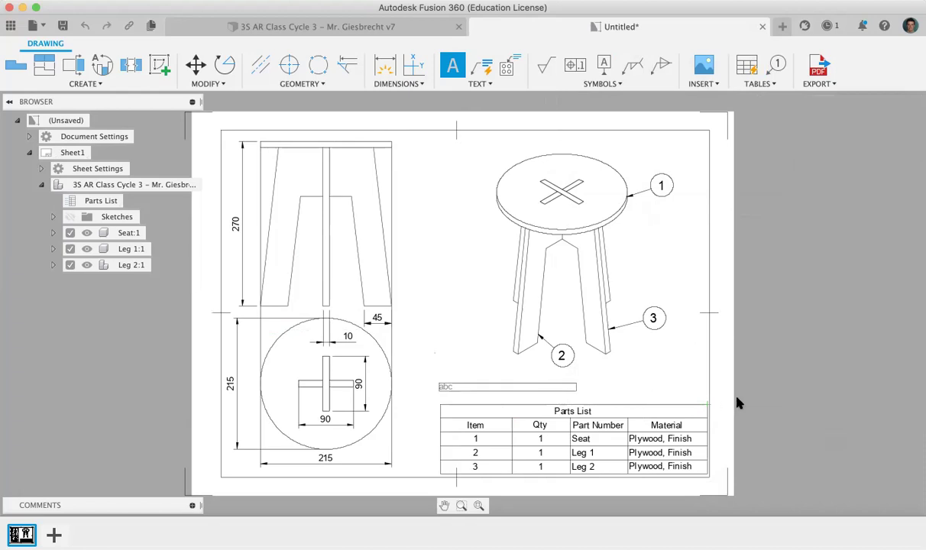
left_click(706, 404)
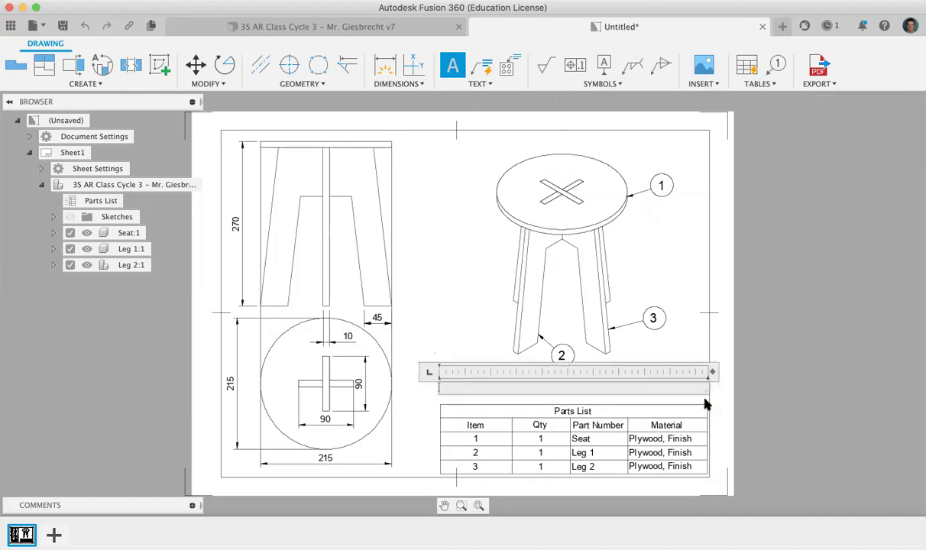
key("BackSpace")
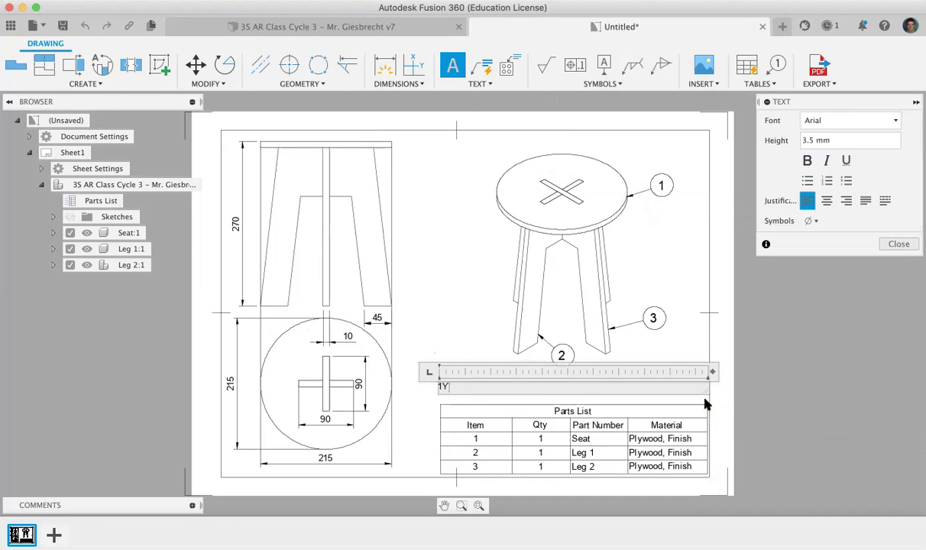
key("BackSpace")
type("(99")
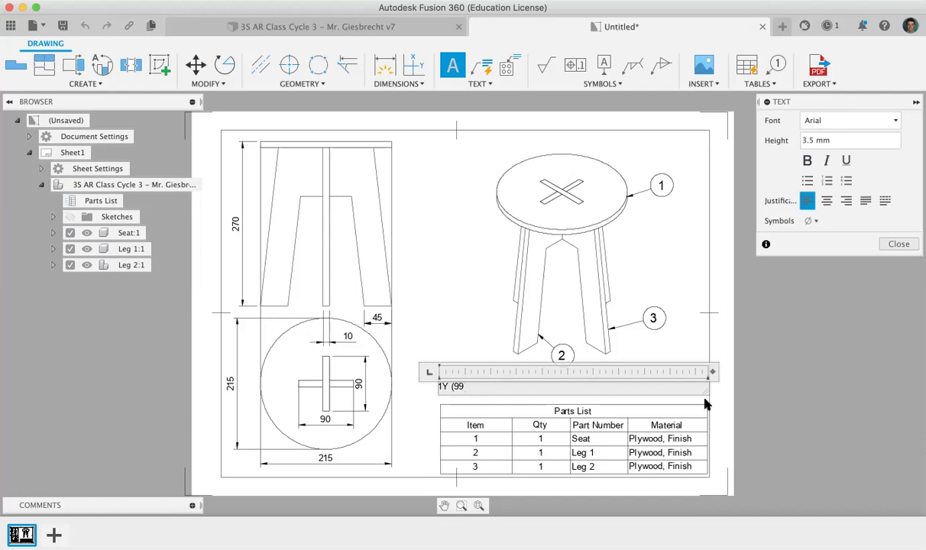
type(") Mr. Giesbrecht - D&")
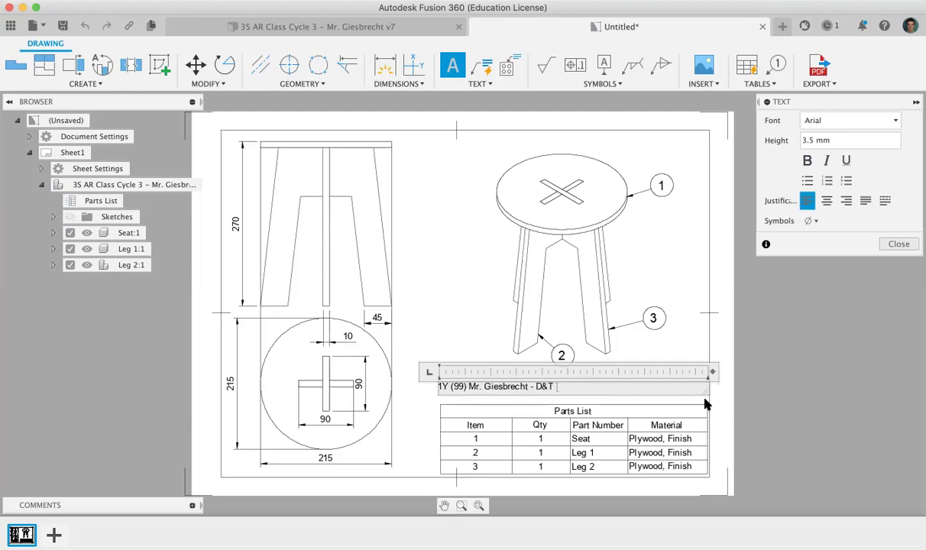
type("T - St")
key("BackSpace")
key("BackSpace")
type("Class Stool Design")
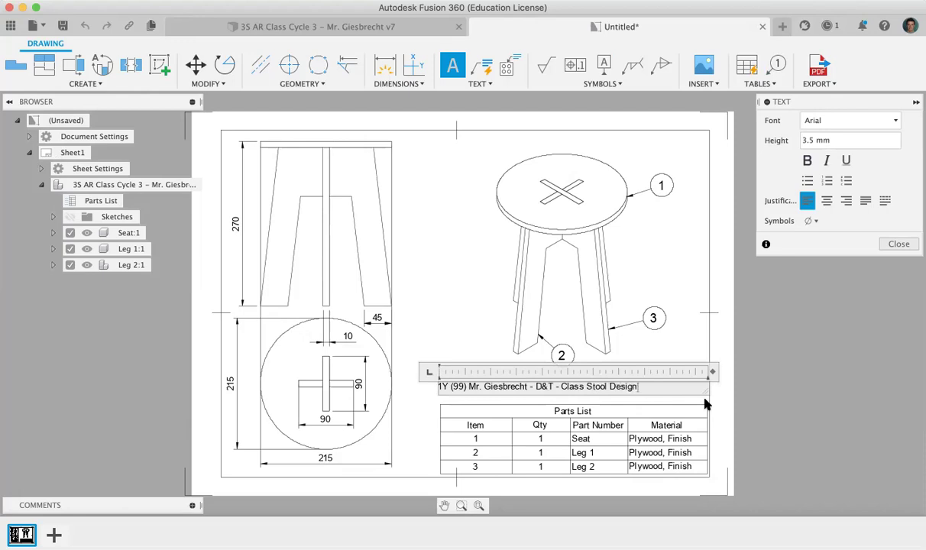
left_click(704, 363)
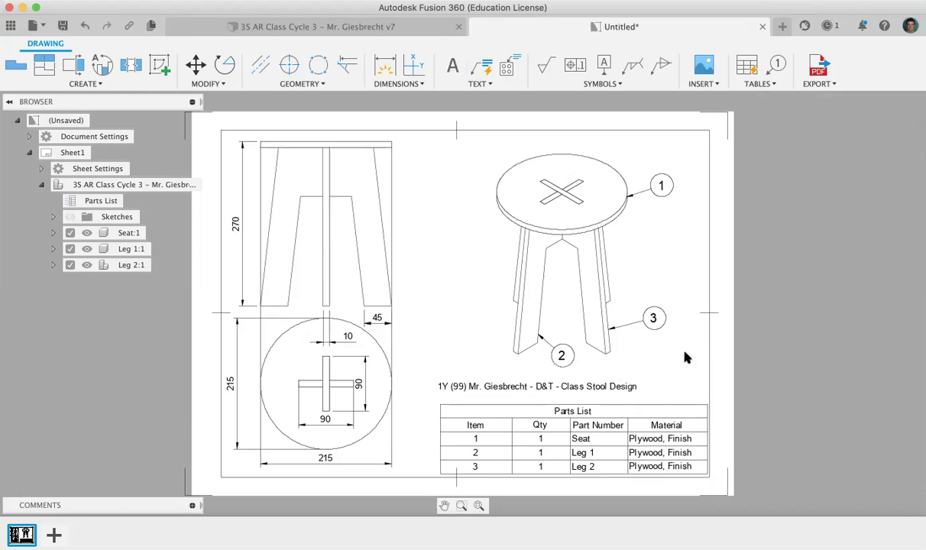
Step: Move the identification text to sit roughly centred directly above the parts list
left_click_drag(601, 390, 609, 395)
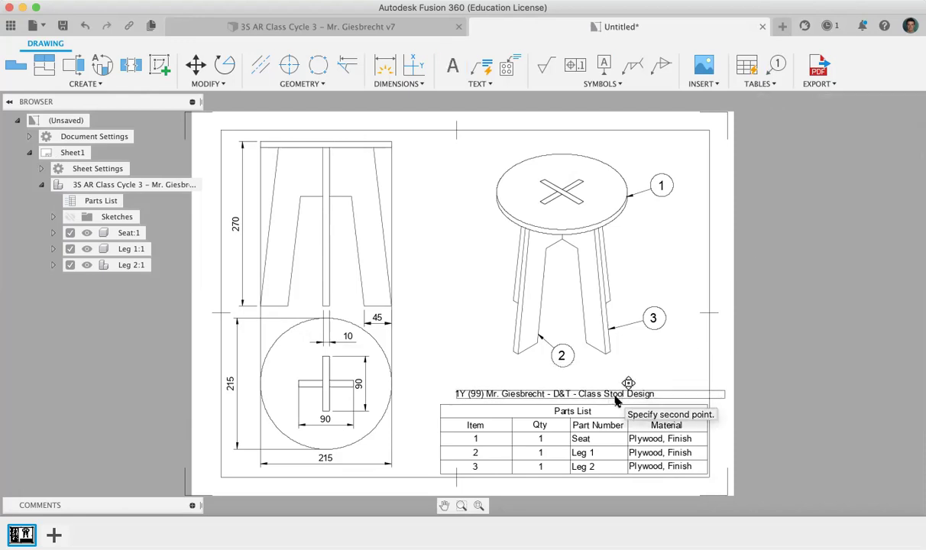
left_click(629, 423)
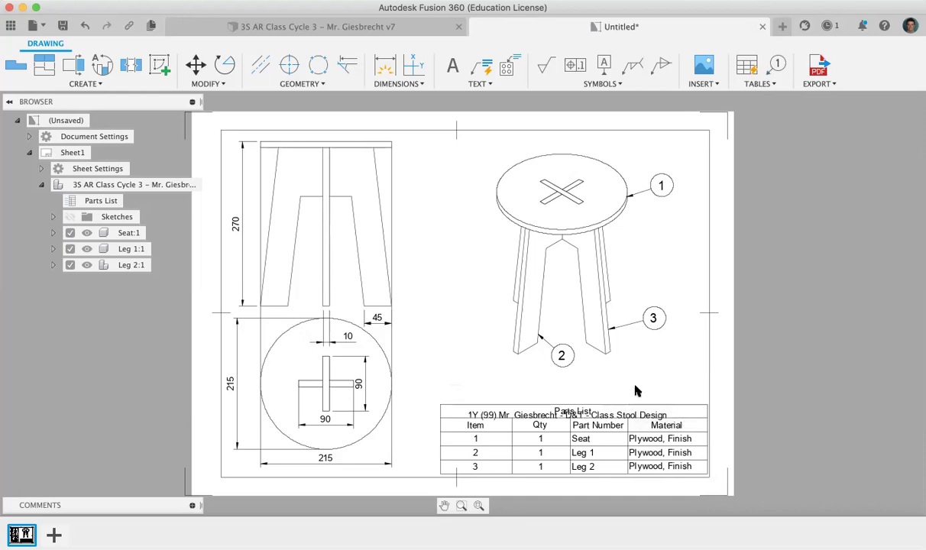
left_click_drag(627, 413, 616, 397)
left_click(676, 392)
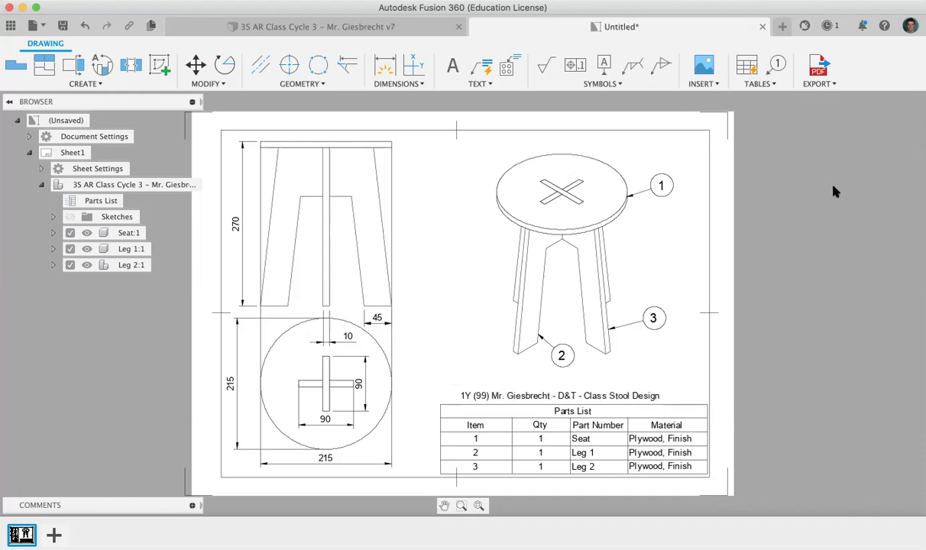
Step: Export all sheets as a PDF to the Desktop, named "Assembly Drawings - " followed by the author's name
left_click(832, 82)
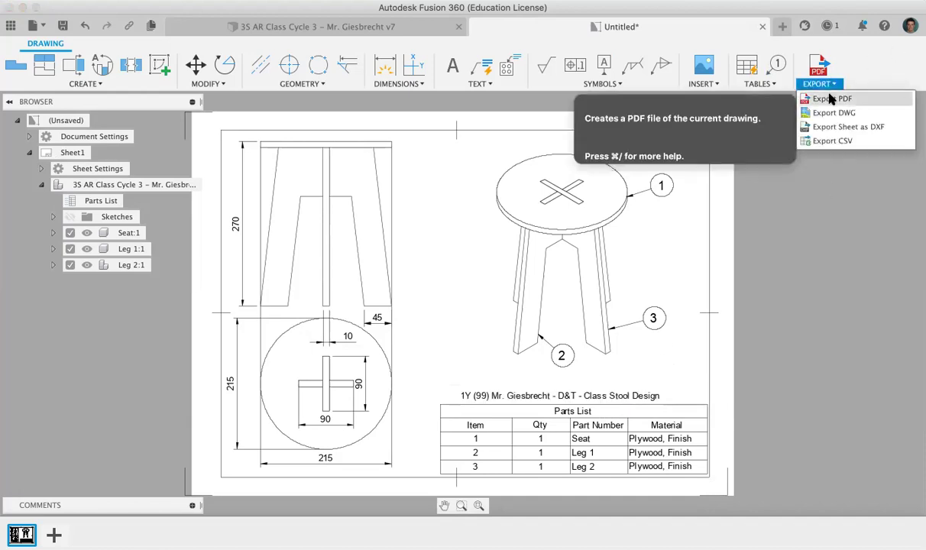
left_click(812, 95)
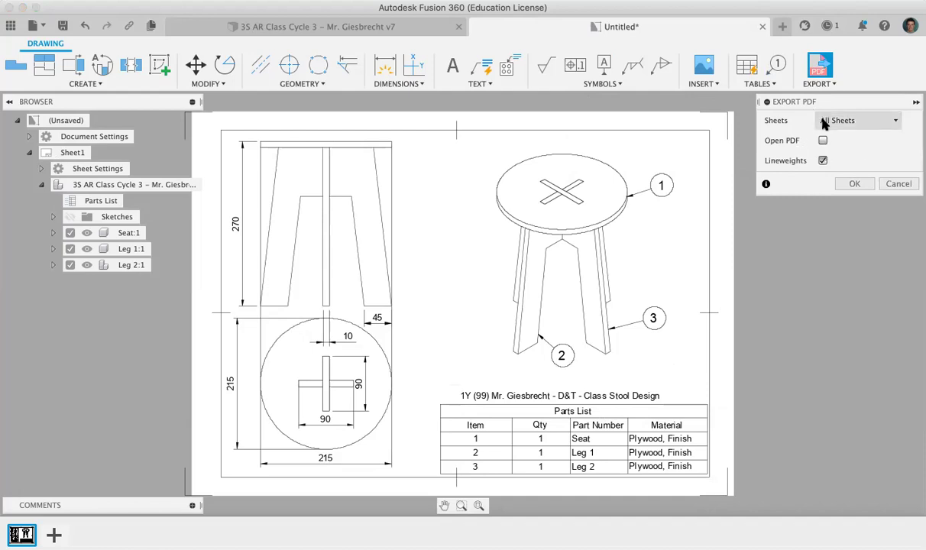
left_click(855, 185)
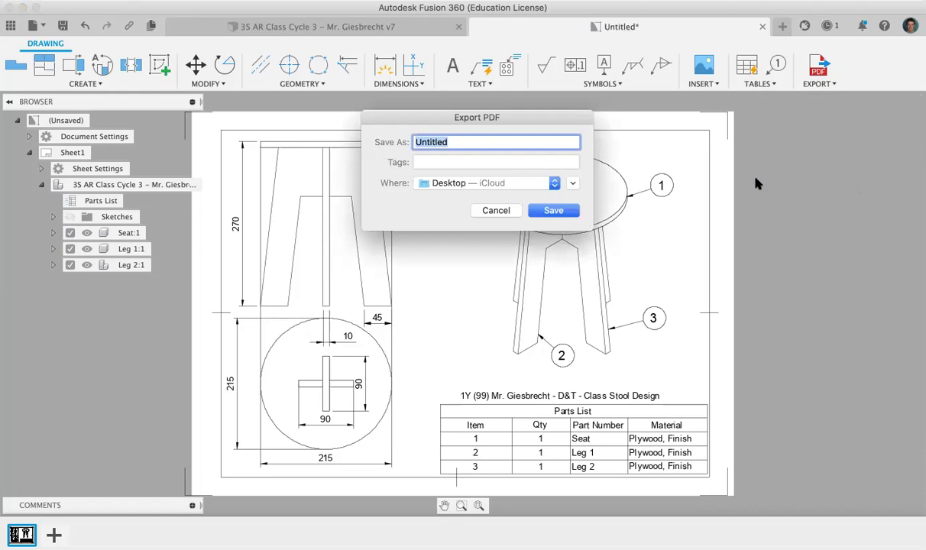
type("MR,")
key("BackSpace")
key("BackSpace")
key("BackSpace")
key("BackSpace")
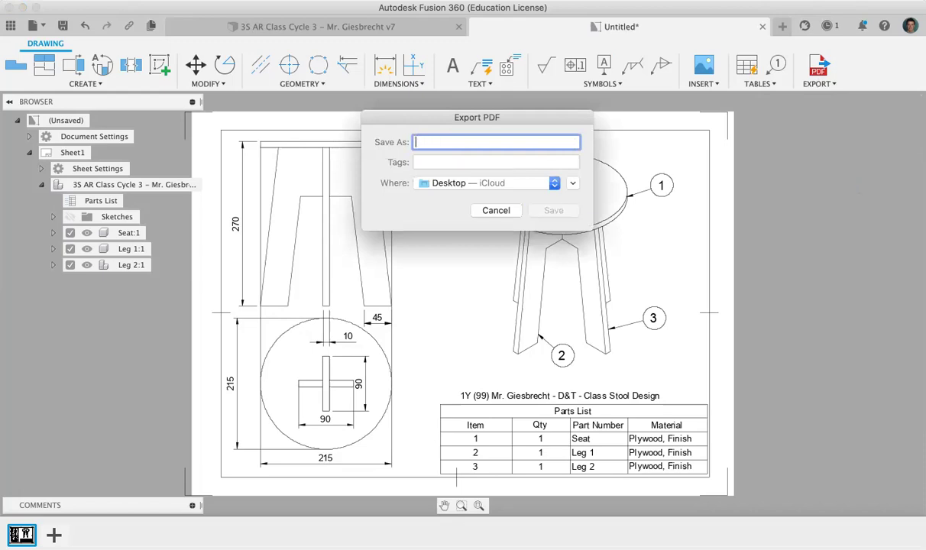
type("Pro")
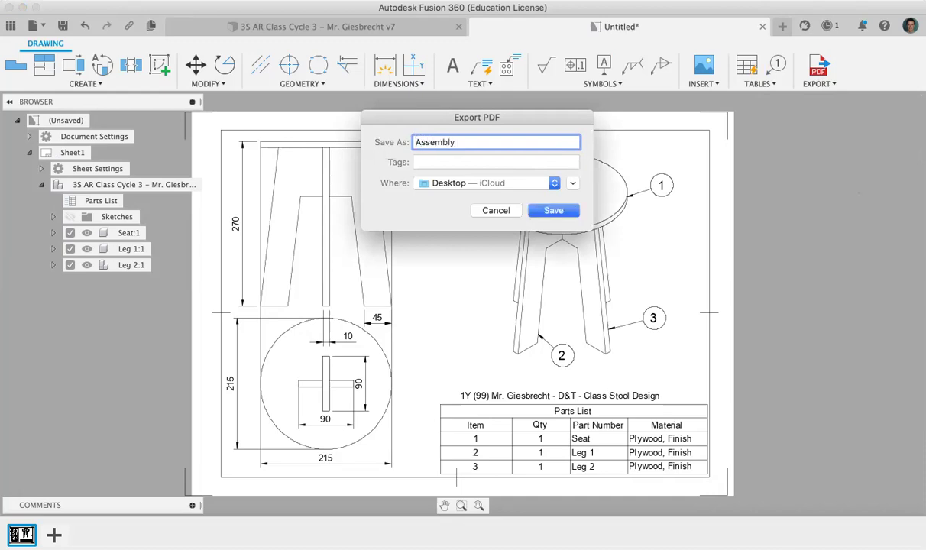
type("ngs - Mr. Giesbrecht")
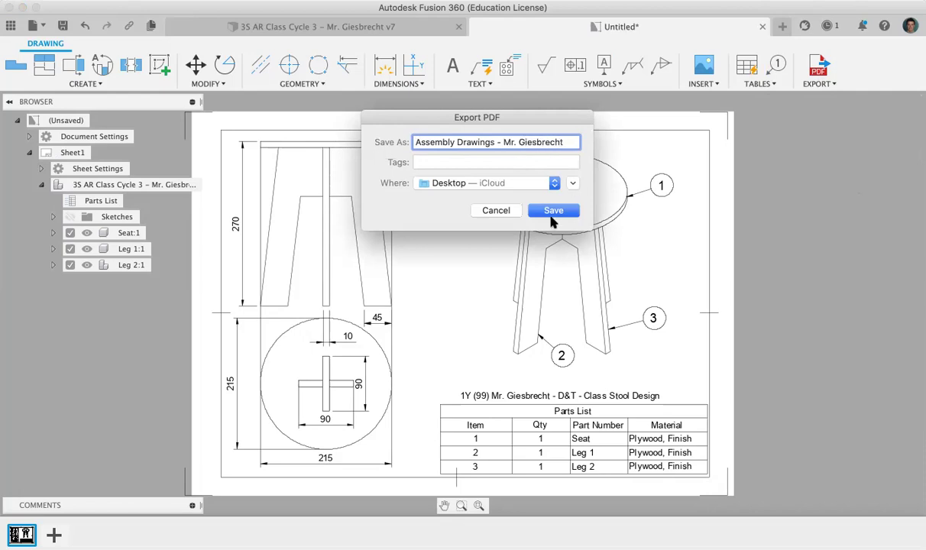
left_click(545, 210)
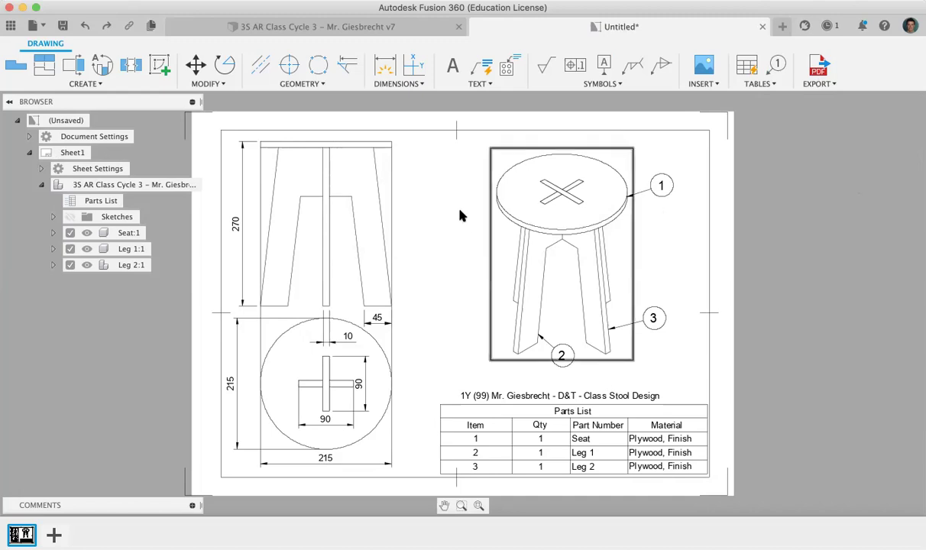
Step: Switch to the stool's 3D design document and open the application preferences
left_click(363, 27)
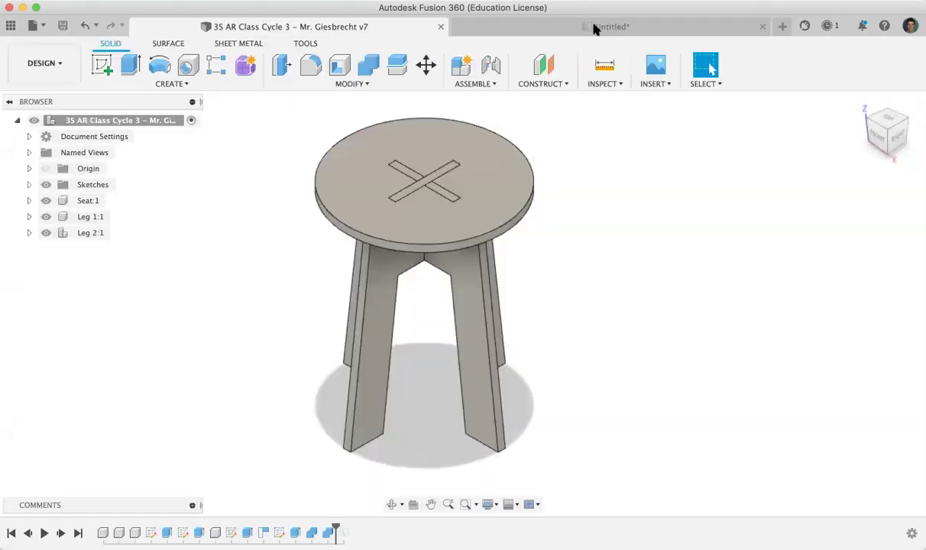
left_click(497, 27)
left_click(421, 27)
left_click(911, 26)
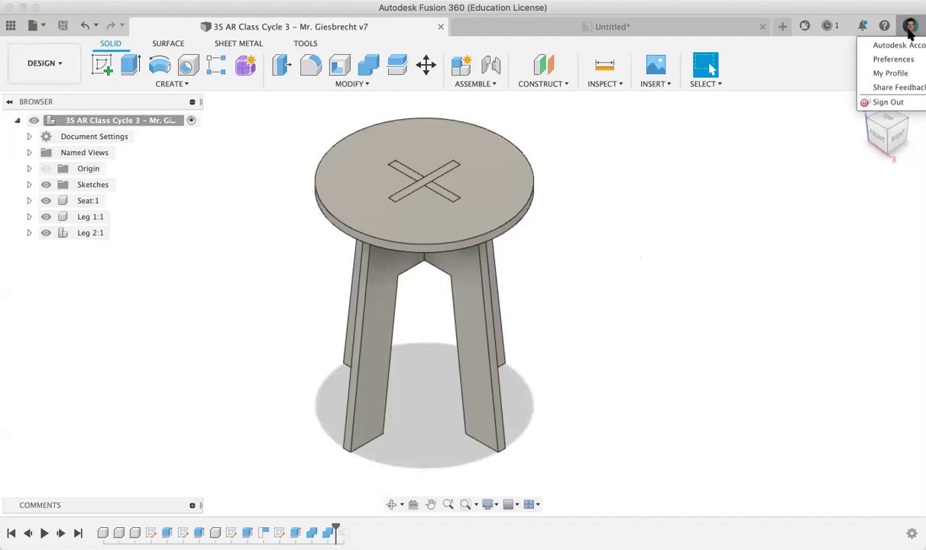
left_click(894, 59)
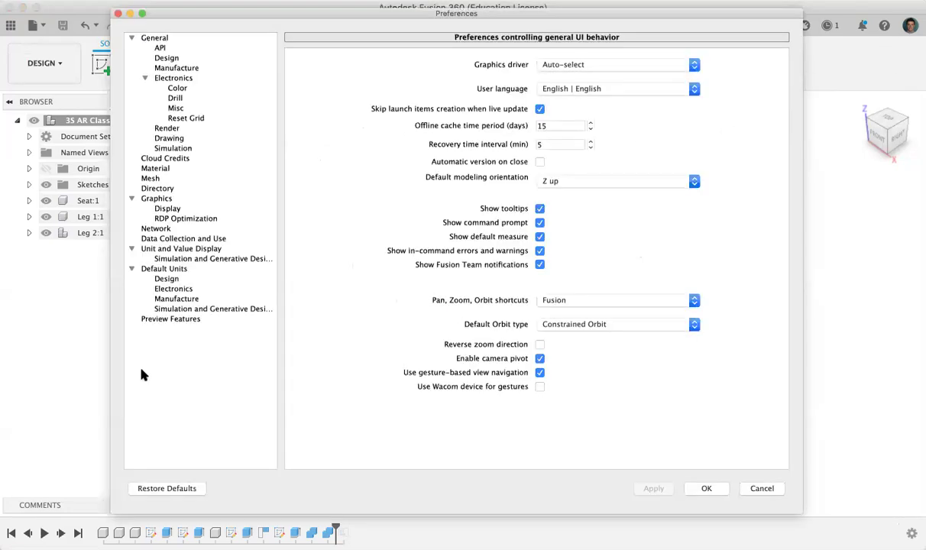
Step: Make sure Enable Arrange and Simplify tools is on in the general Design preferences, and save the preferences
left_click(154, 320)
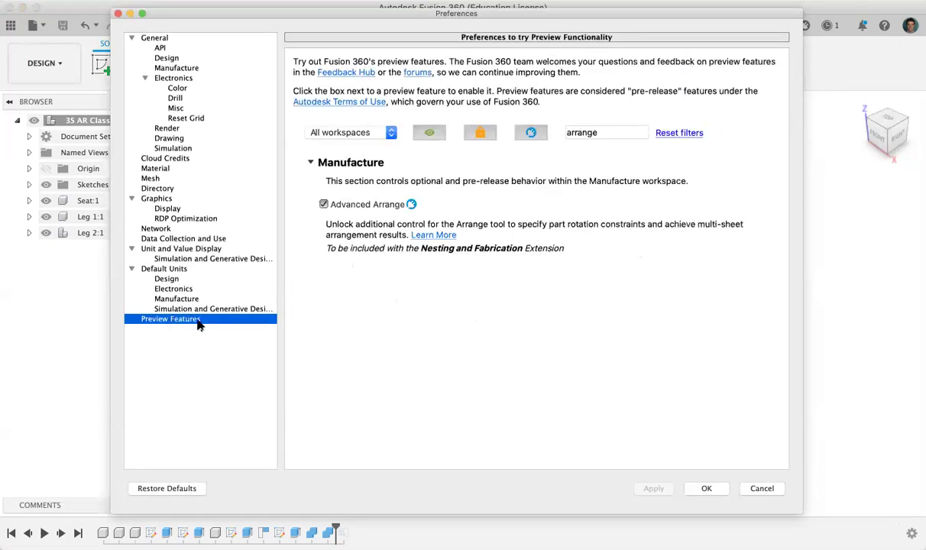
left_click(569, 134)
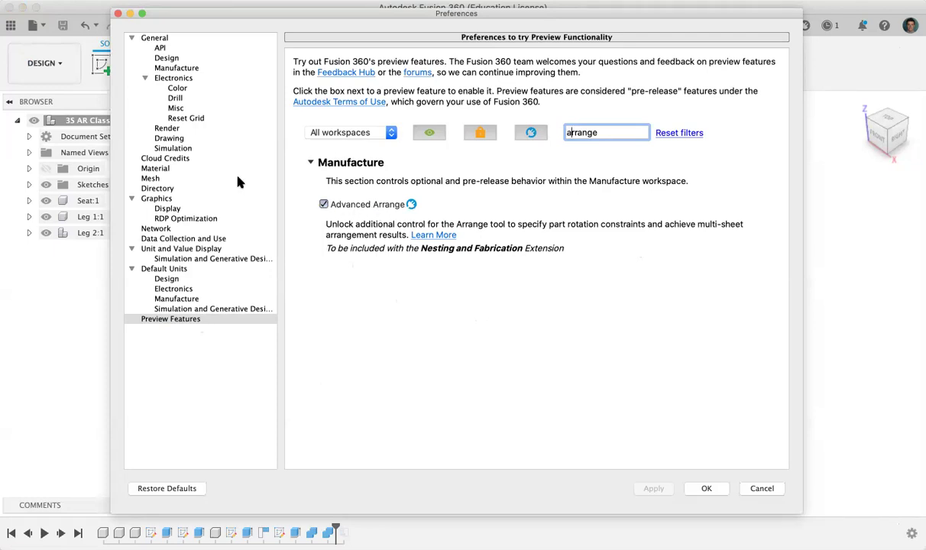
left_click(173, 59)
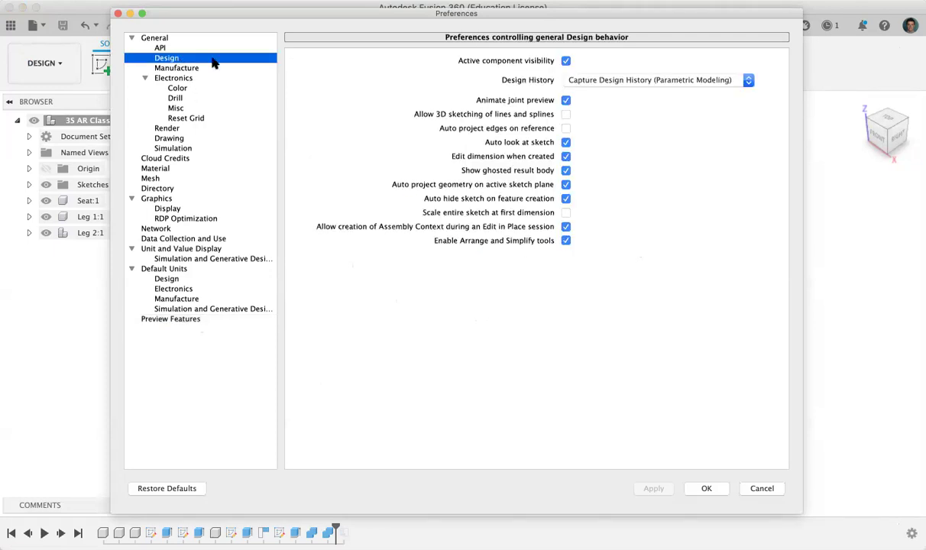
left_click(566, 241)
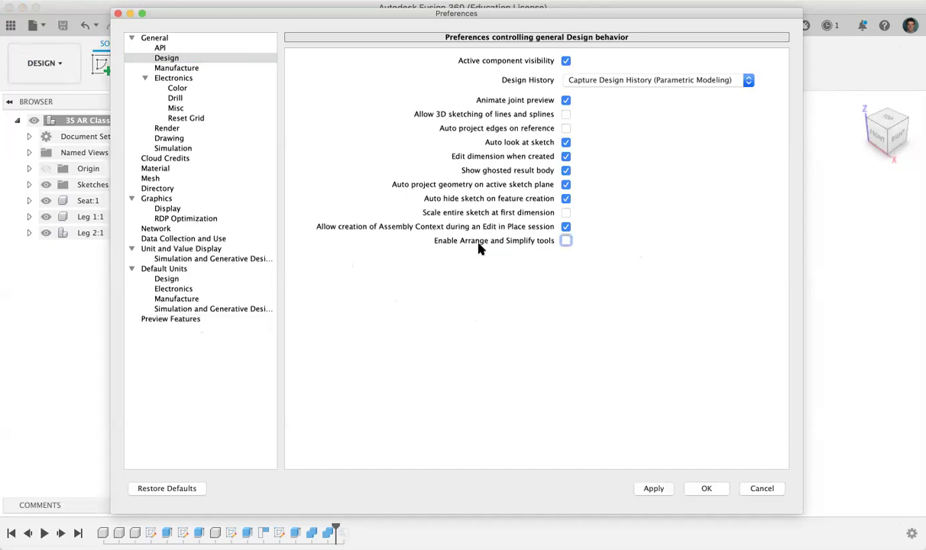
left_click(566, 241)
left_click(668, 490)
left_click(699, 490)
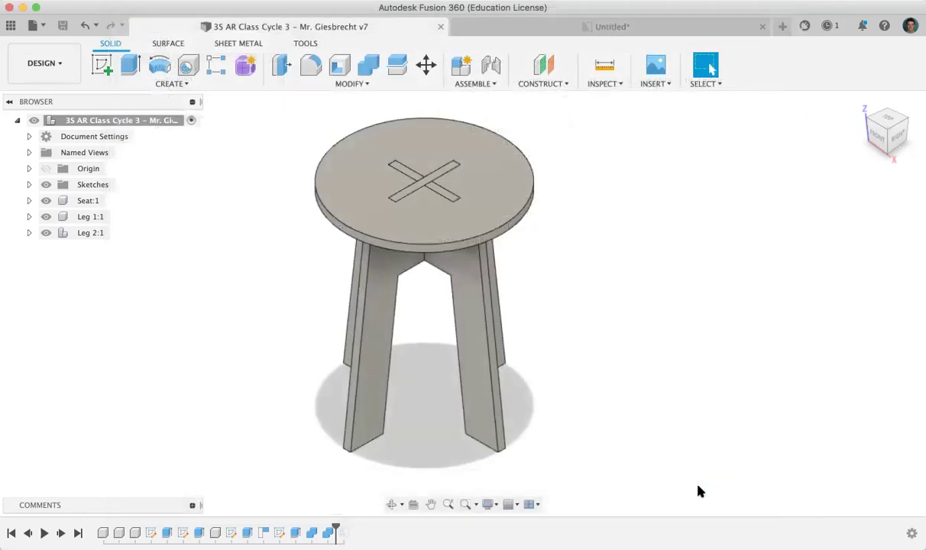
Step: Start the Arrange command with the seat and both legs of the stool as its objects
left_click_drag(277, 97, 572, 458)
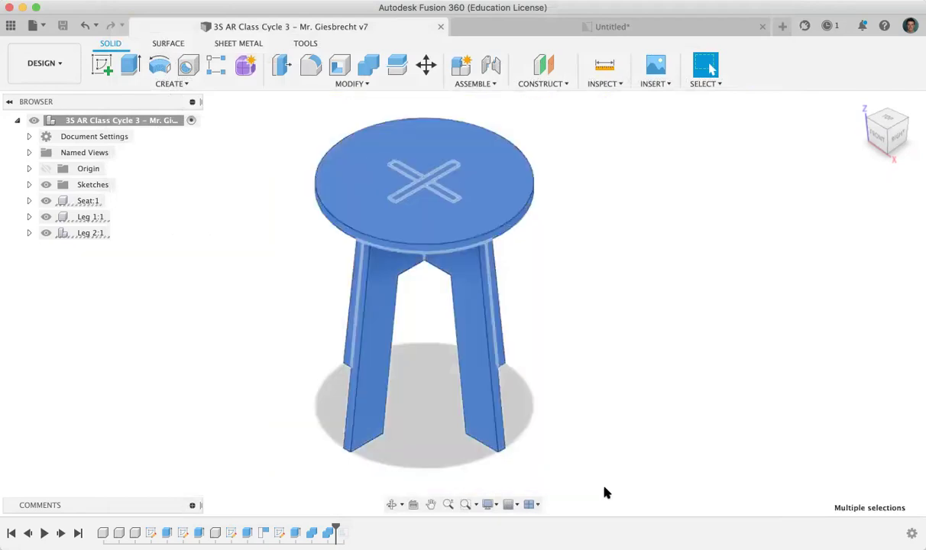
left_click(477, 85)
mouse_move(424, 83)
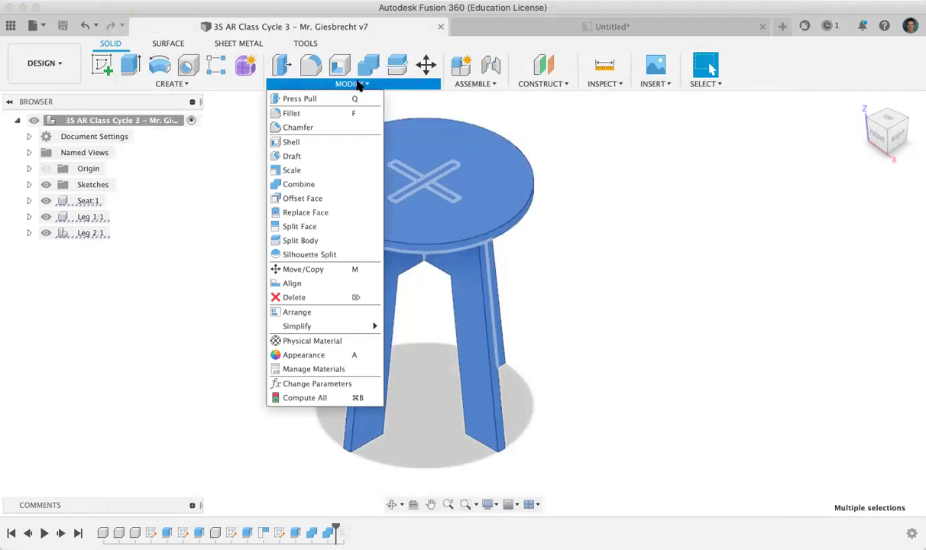
left_click(331, 312)
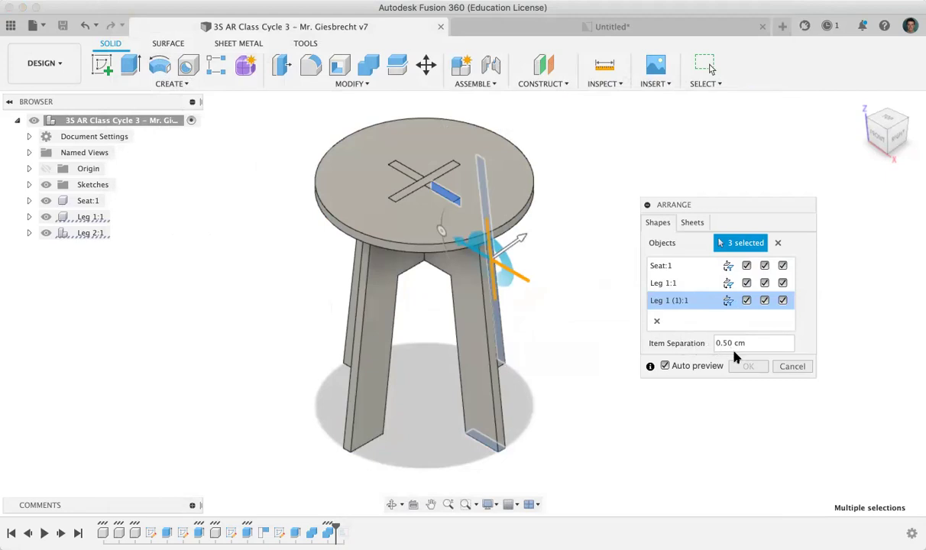
Step: Set the arrangement to lie on a plane and choose the horizontal origin plane for the sheet
left_click(692, 223)
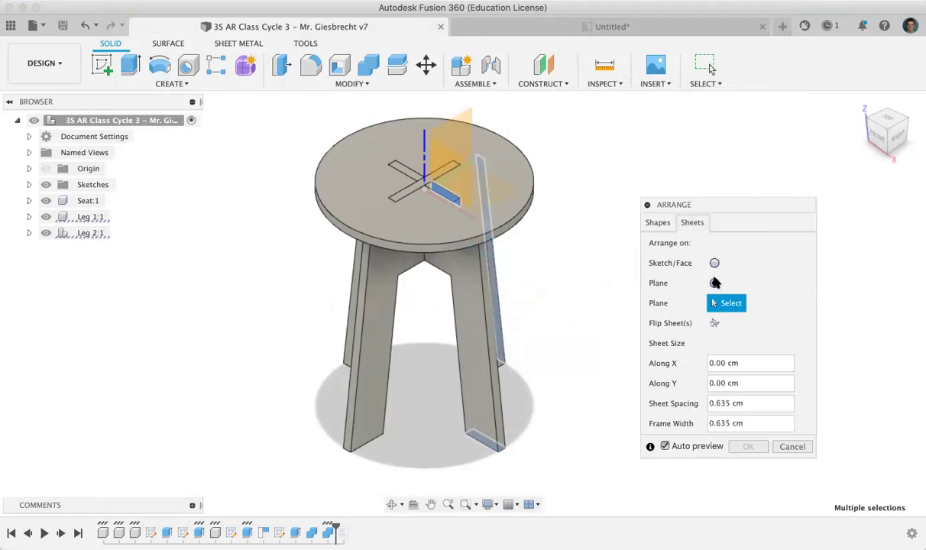
left_click(712, 265)
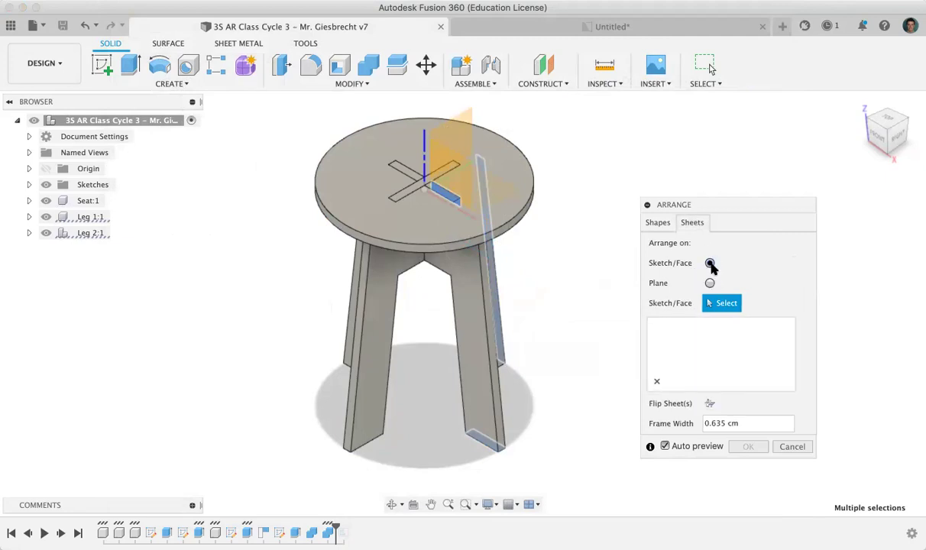
left_click(712, 284)
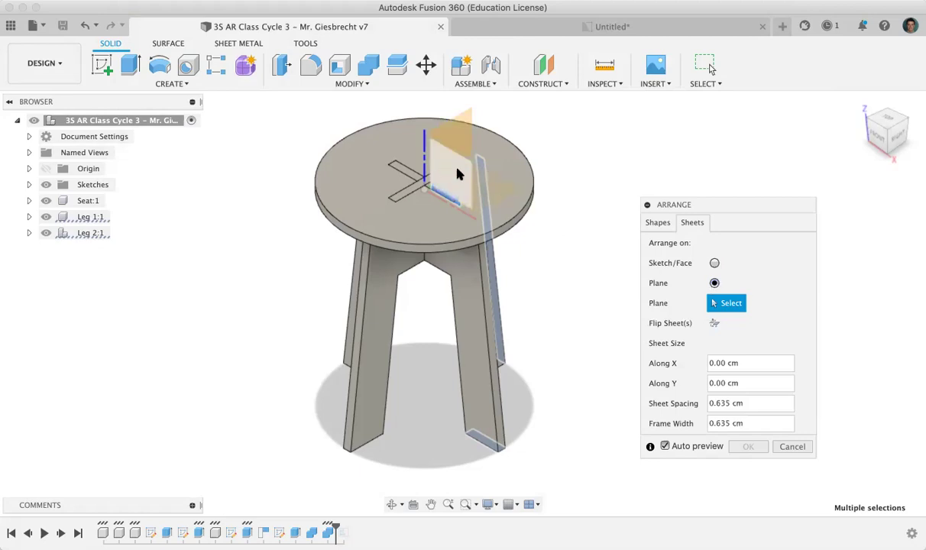
left_click(659, 222)
left_click(692, 222)
left_click(494, 187)
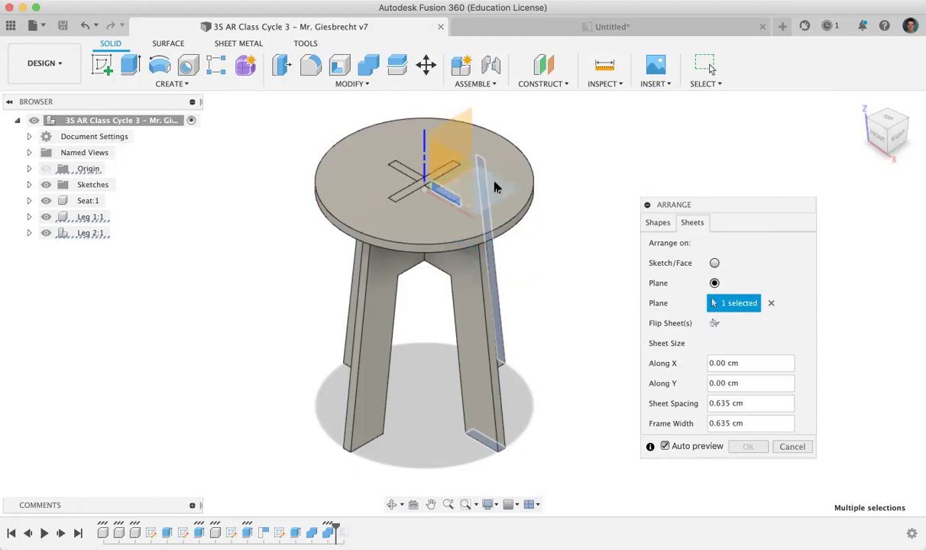
Step: Set the arrangement's sheet size to 40 cm along X and 60 cm along Y
left_click(718, 364)
key("BackSpace")
key("BackSpace")
key("BackSpace")
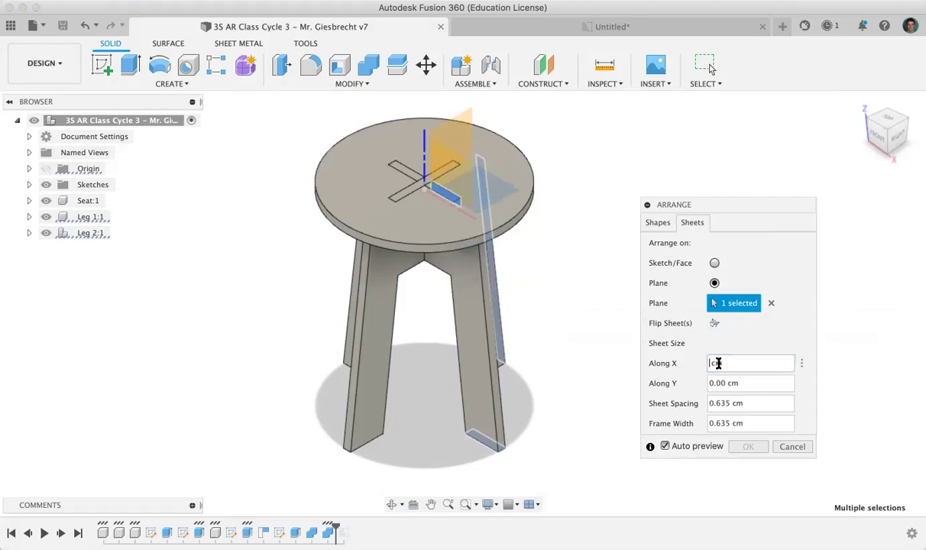
type("40")
left_click(713, 381)
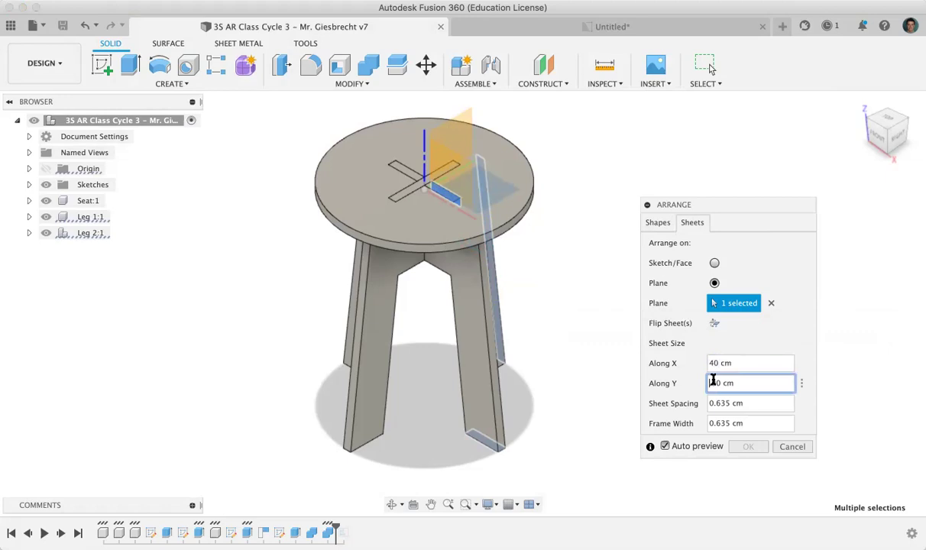
type("60")
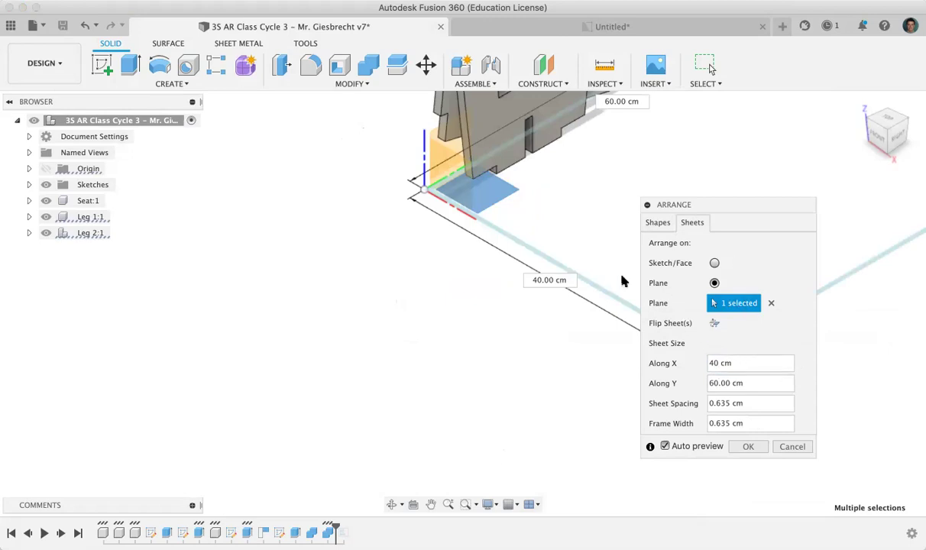
Step: Clear the sheet's plane selection and pick the horizontal origin plane again for the arrangement
left_click(490, 198)
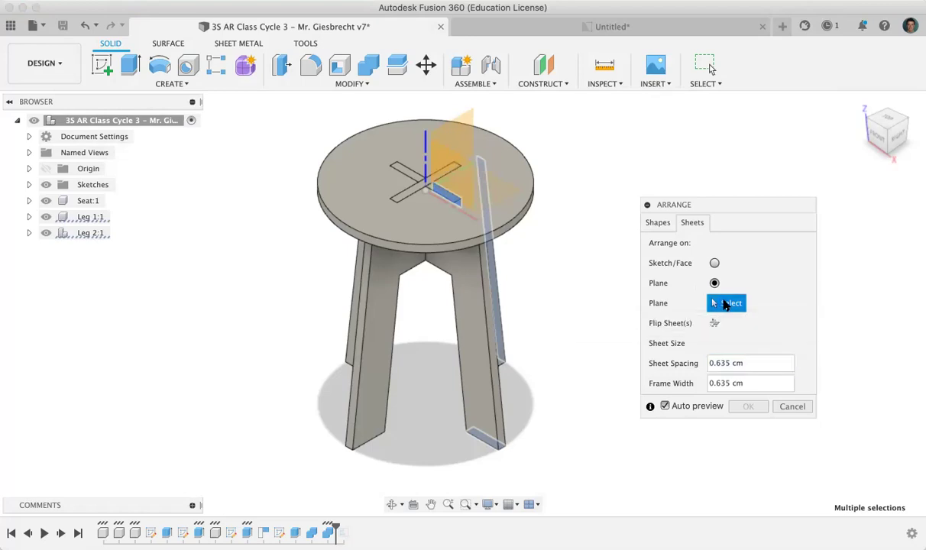
left_click(490, 195)
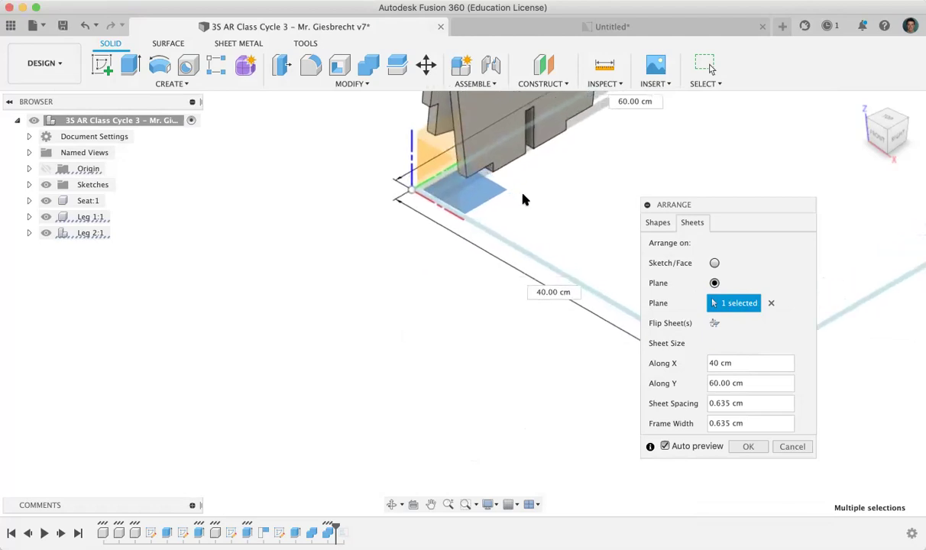
scroll(524, 199, "down", 5)
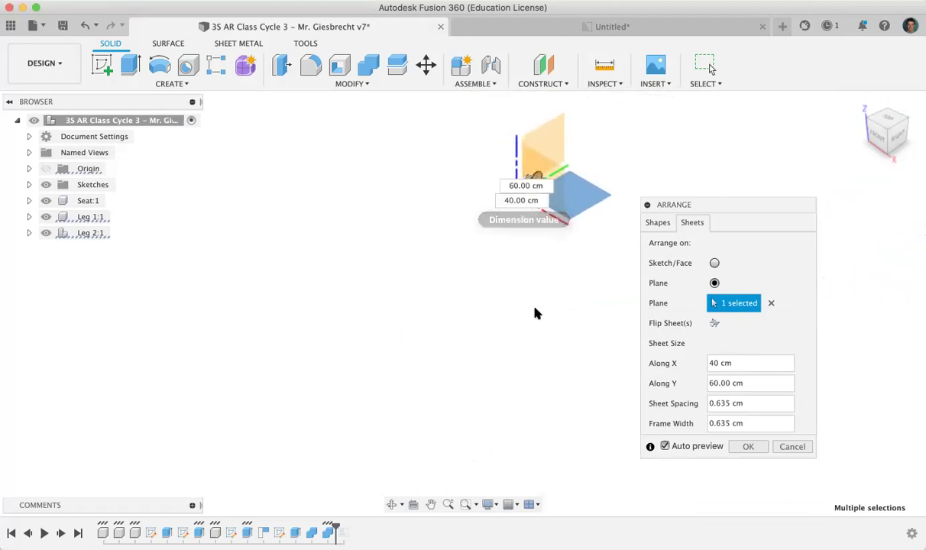
scroll(524, 260, "down", 2)
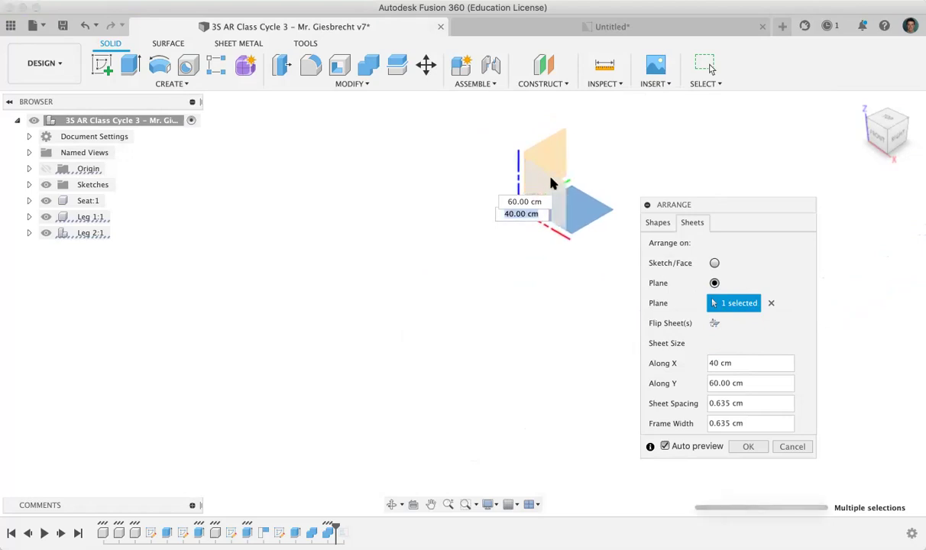
left_click(578, 202)
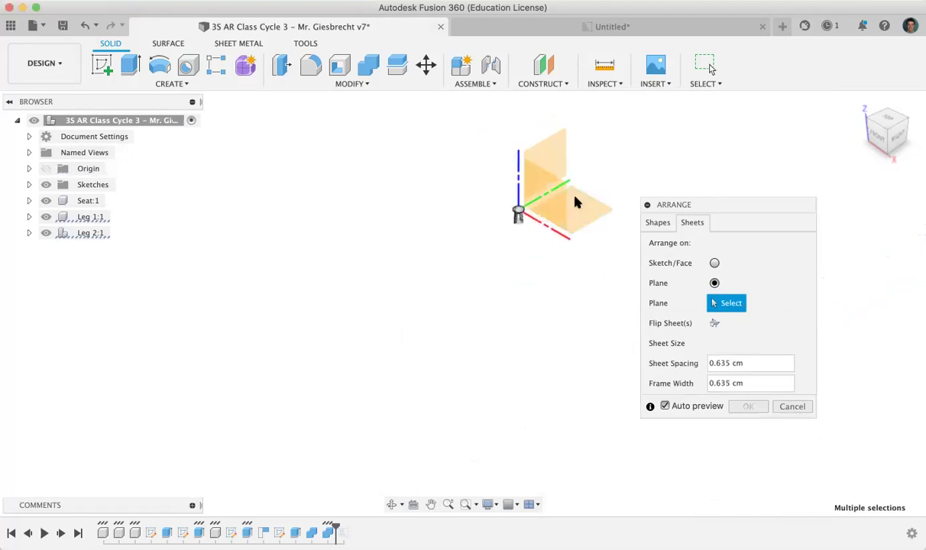
scroll(561, 226, "down", 4)
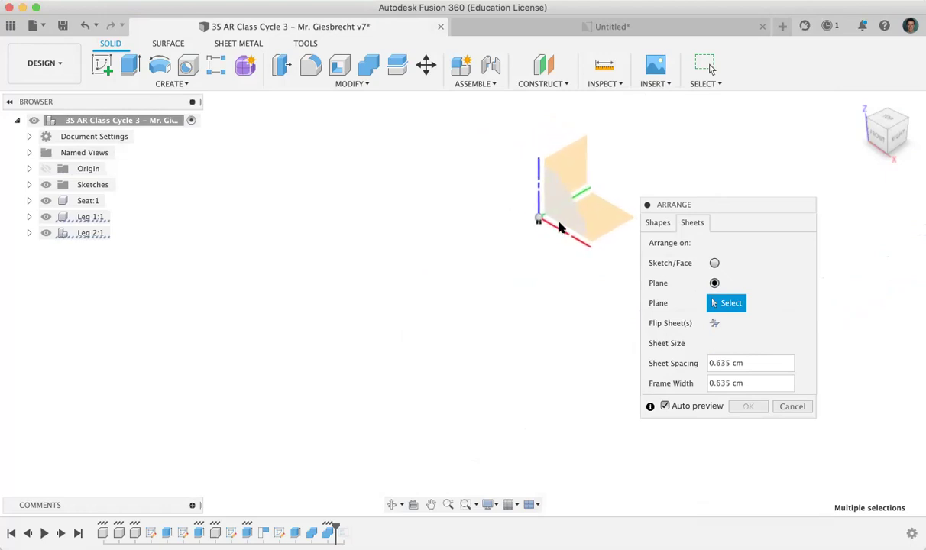
scroll(559, 227, "up", 10)
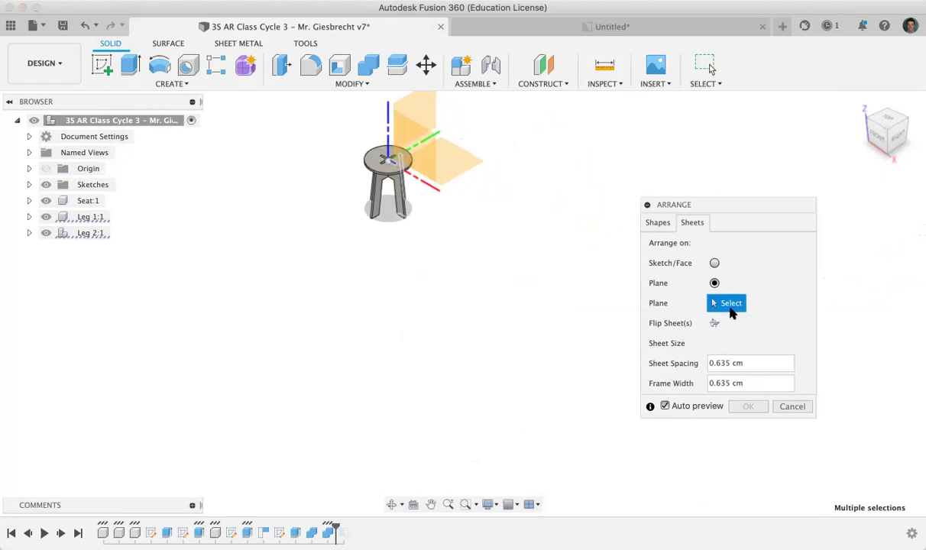
left_click(712, 264)
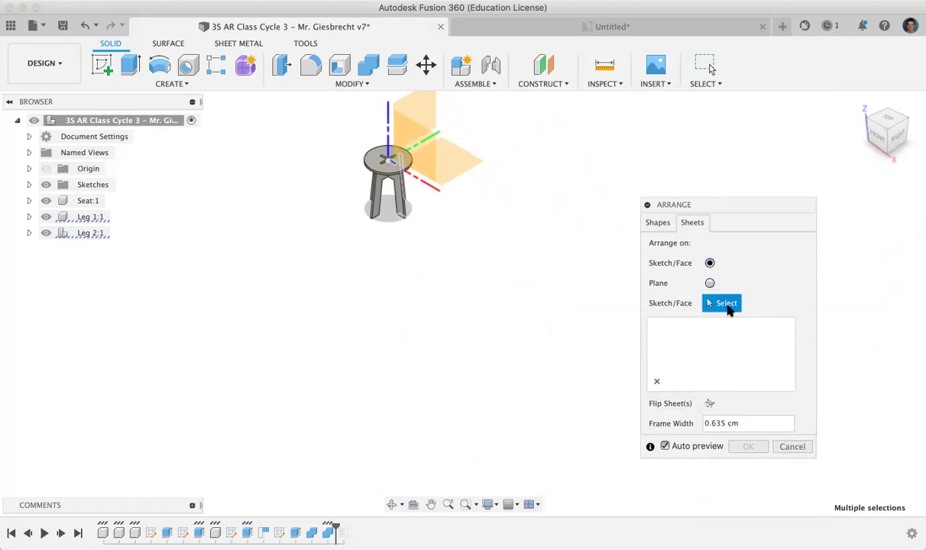
left_click(710, 283)
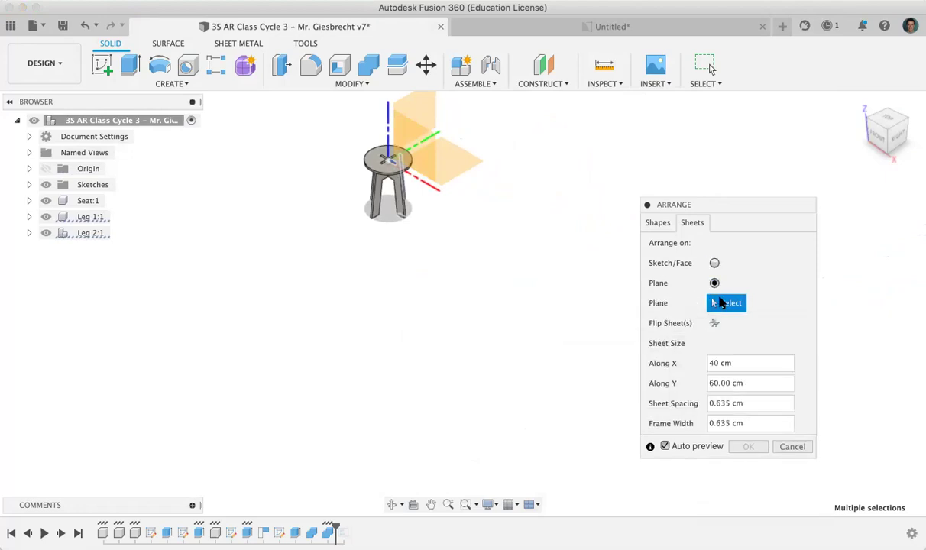
left_click(457, 163)
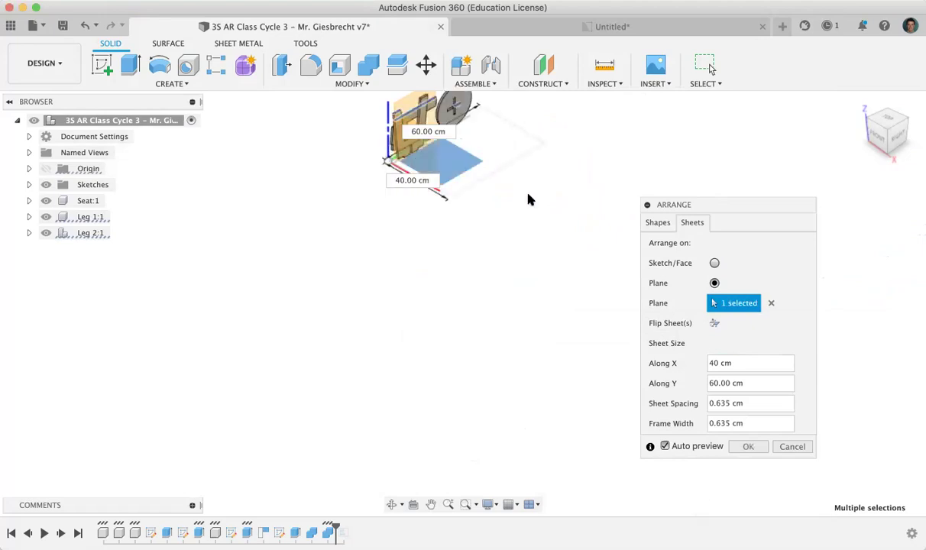
Step: Try applying the arrangement of the seat and both legs, and undo it
left_click(658, 223)
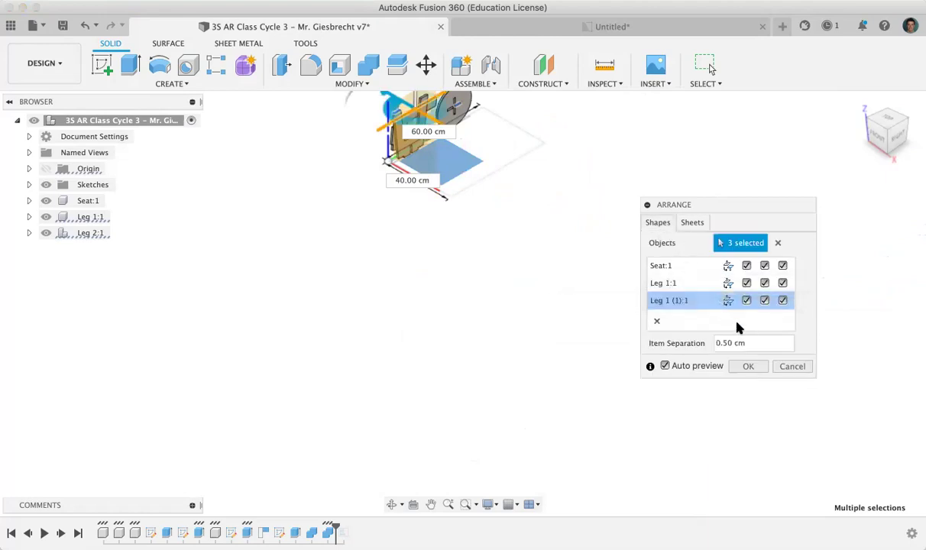
left_click(751, 369)
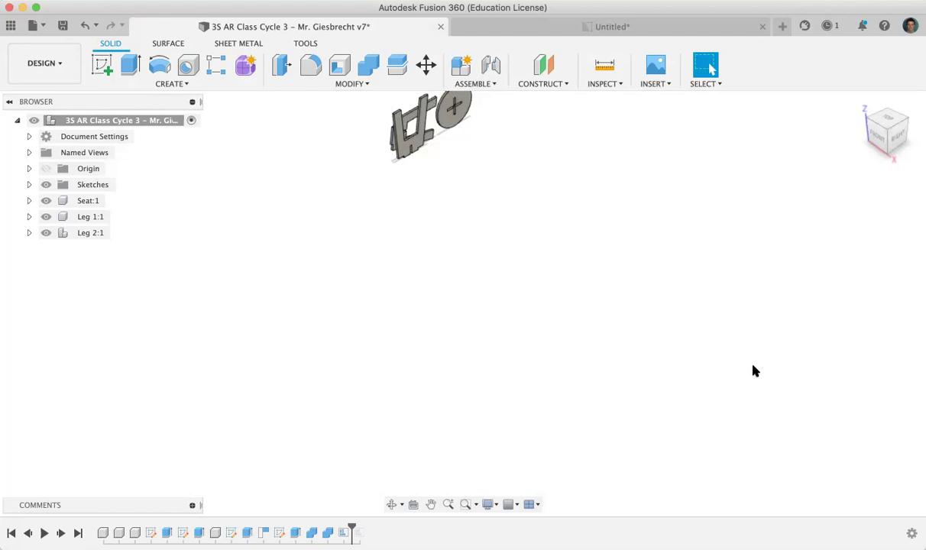
key("super+z")
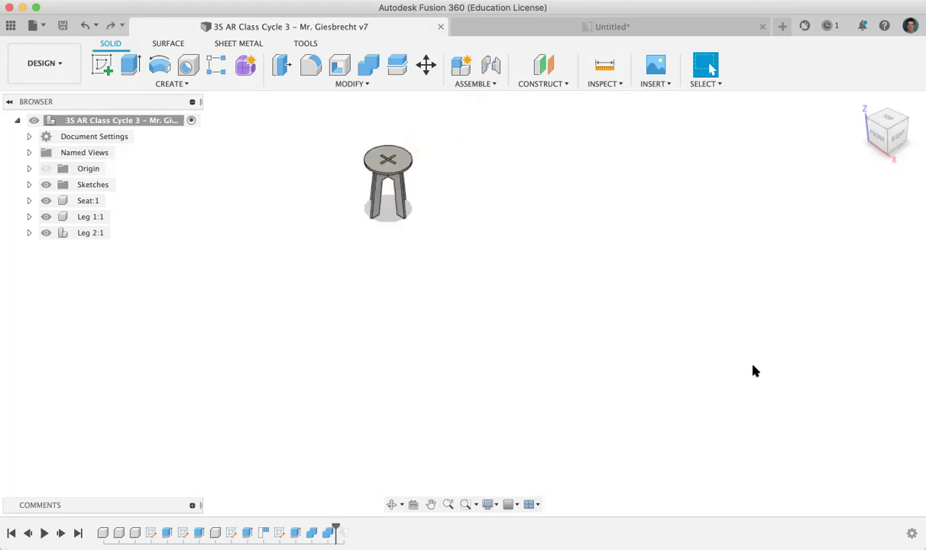
Step: Start a new Arrange with the seat and both legs as objects, and choose the horizontal origin plane for the sheet
left_click(348, 84)
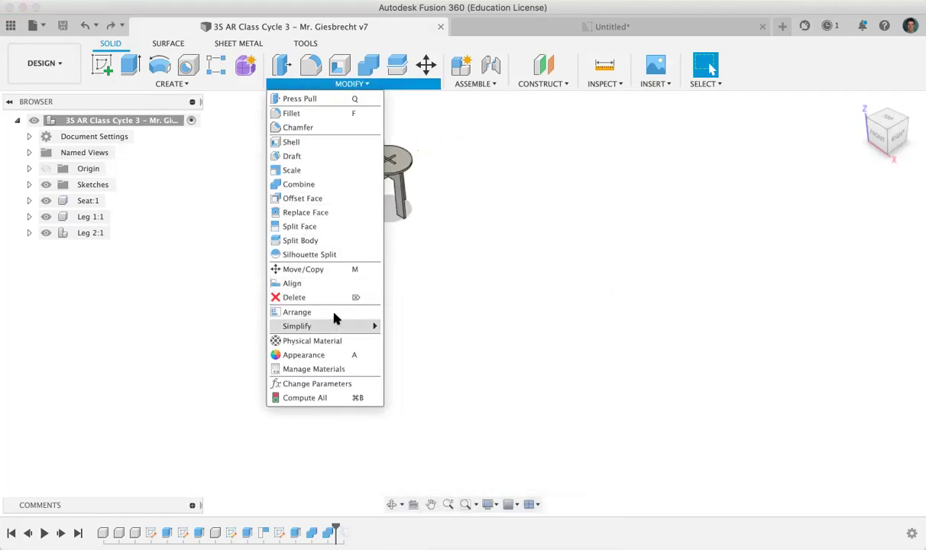
left_click(335, 313)
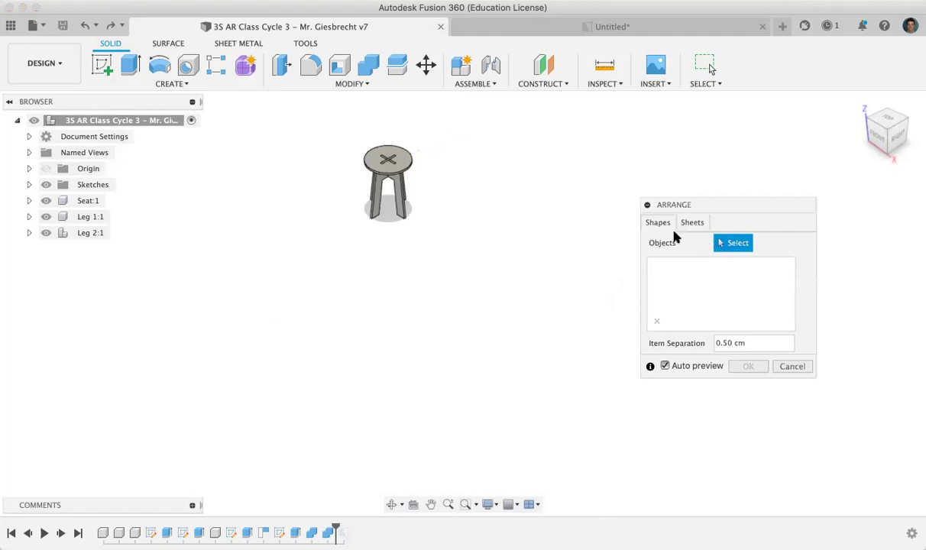
left_click_drag(501, 255, 291, 125)
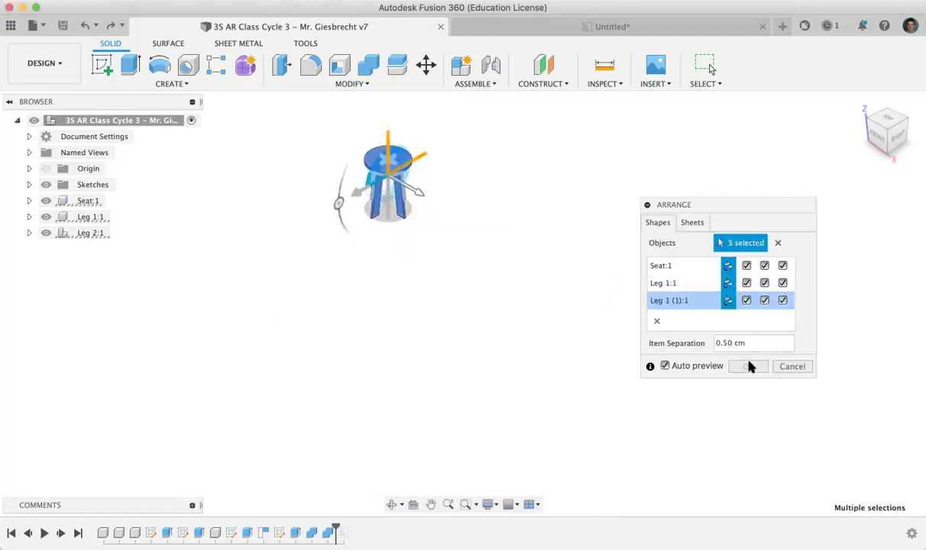
left_click(693, 223)
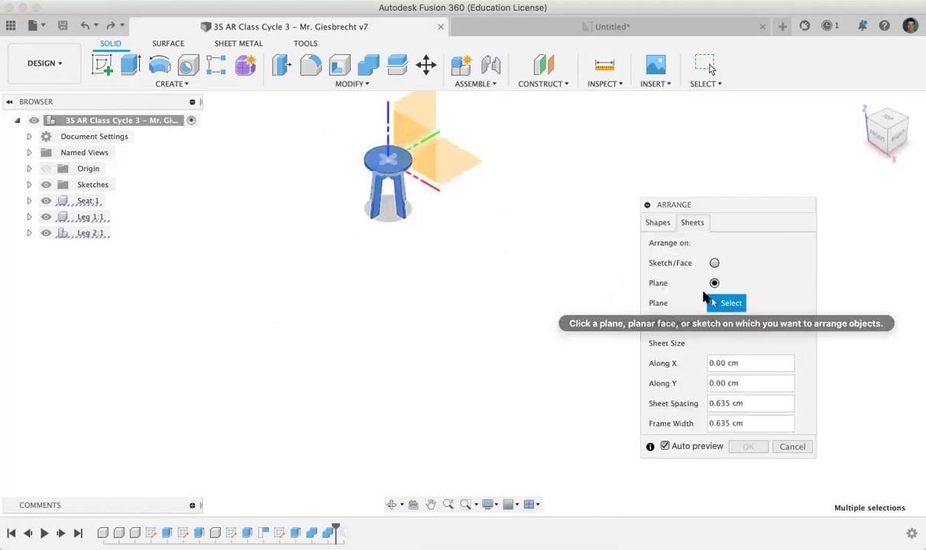
left_click(436, 153)
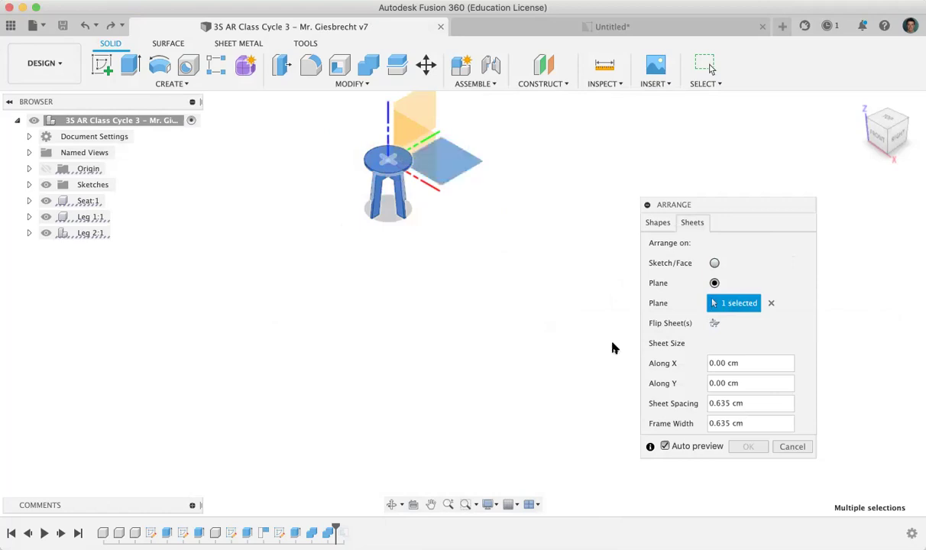
Step: Set the sheet size to 60 cm along X and 40 cm along Y, and apply the arrangement
left_click(712, 363)
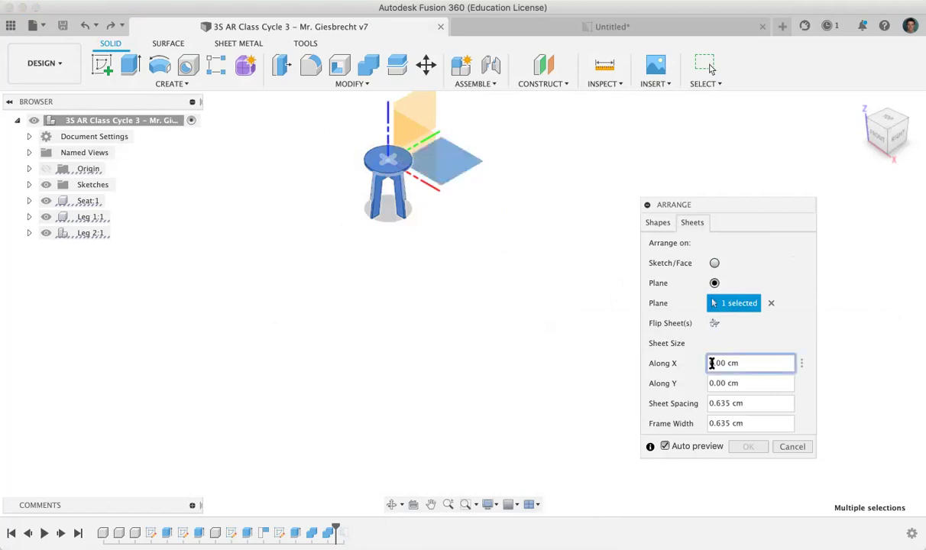
type("6")
left_click(713, 383)
type("4")
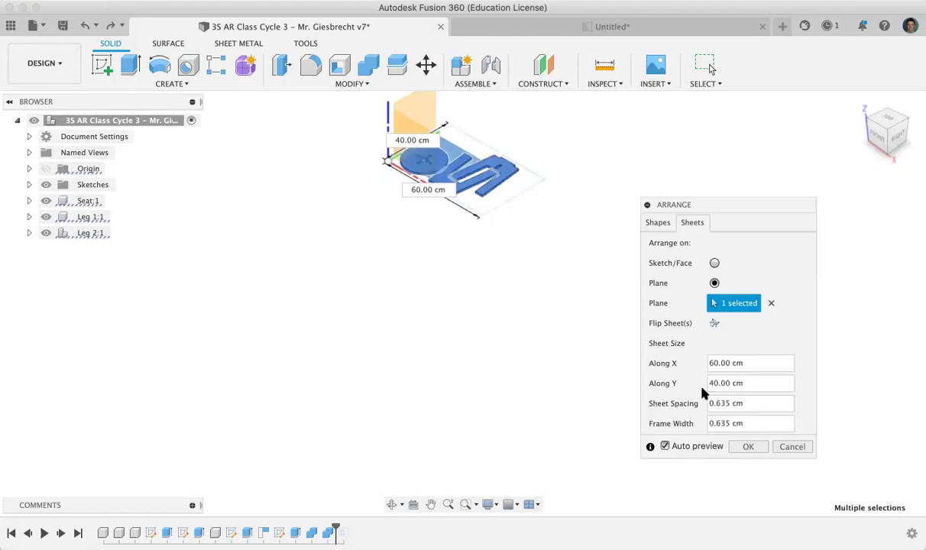
left_click(742, 448)
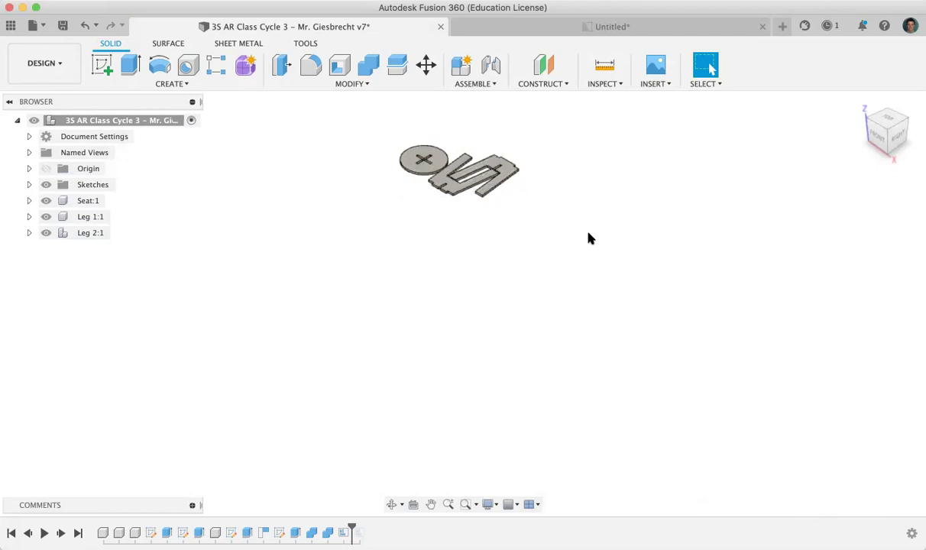
left_click(43, 26)
left_click(84, 173)
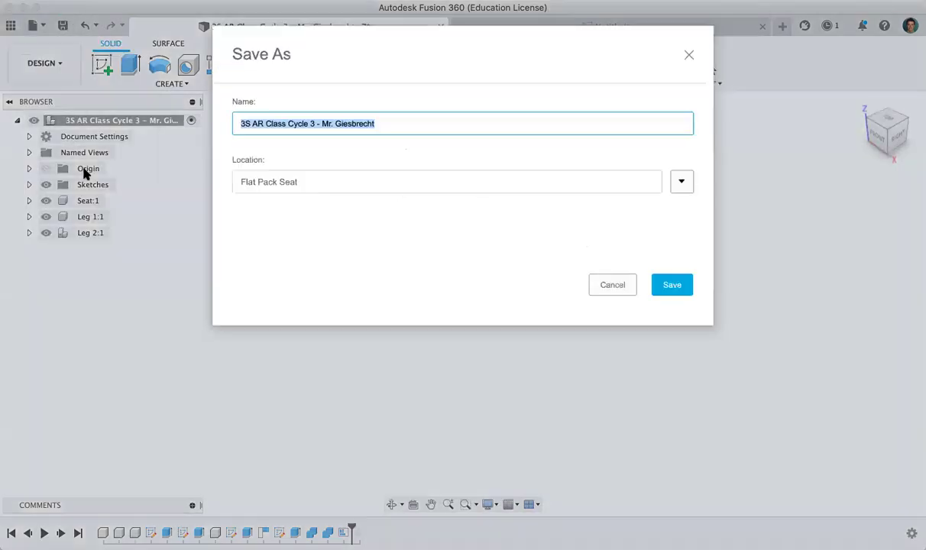
left_click(682, 181)
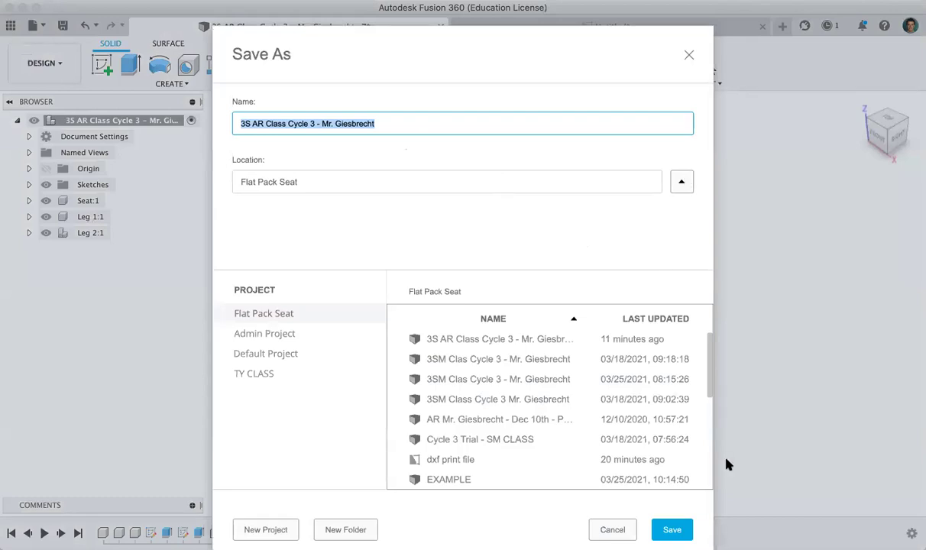
left_click(616, 530)
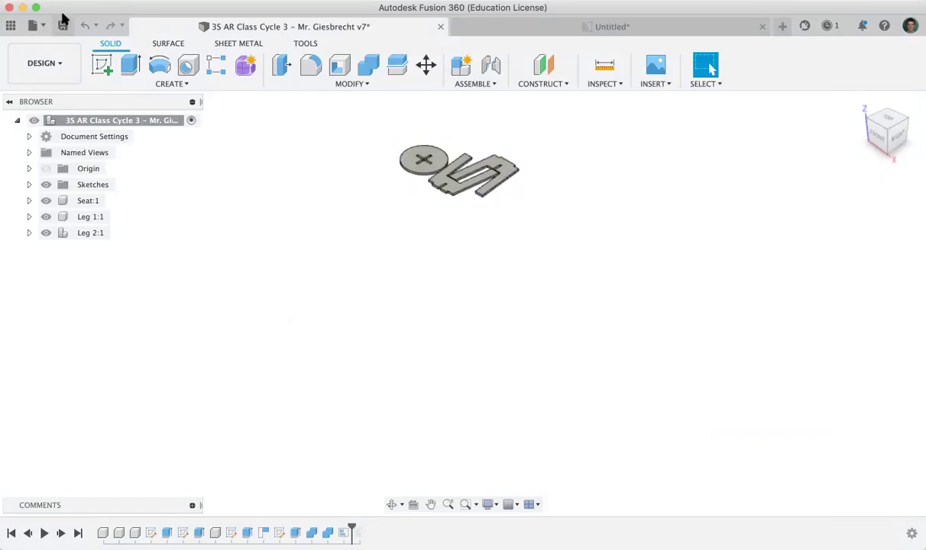
Step: Start exporting the arranged design and choose DXF Files (*.dxf) as the file type
left_click(41, 27)
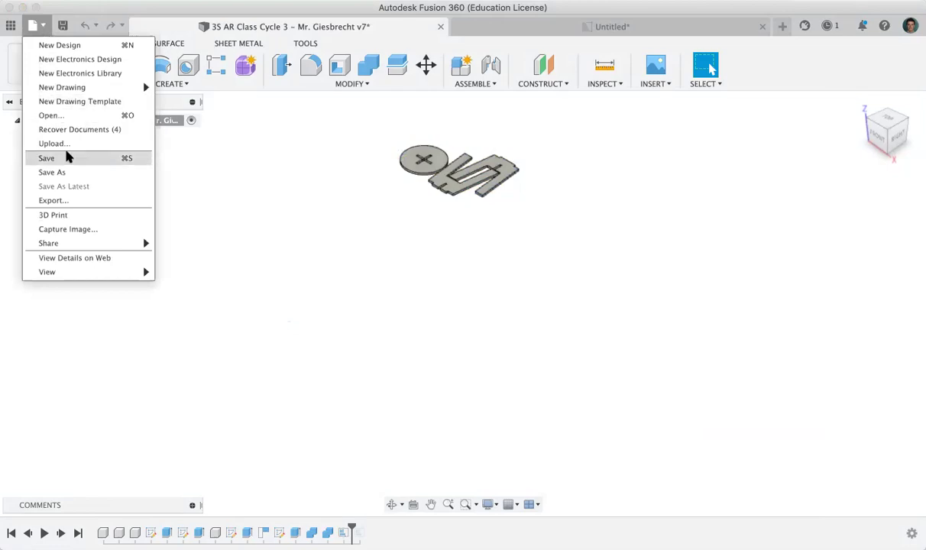
left_click(53, 200)
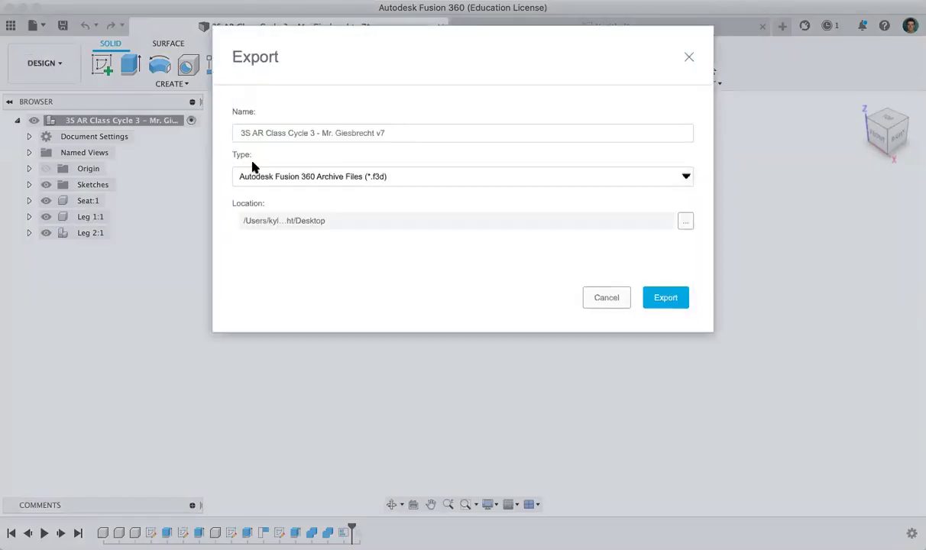
left_click(686, 177)
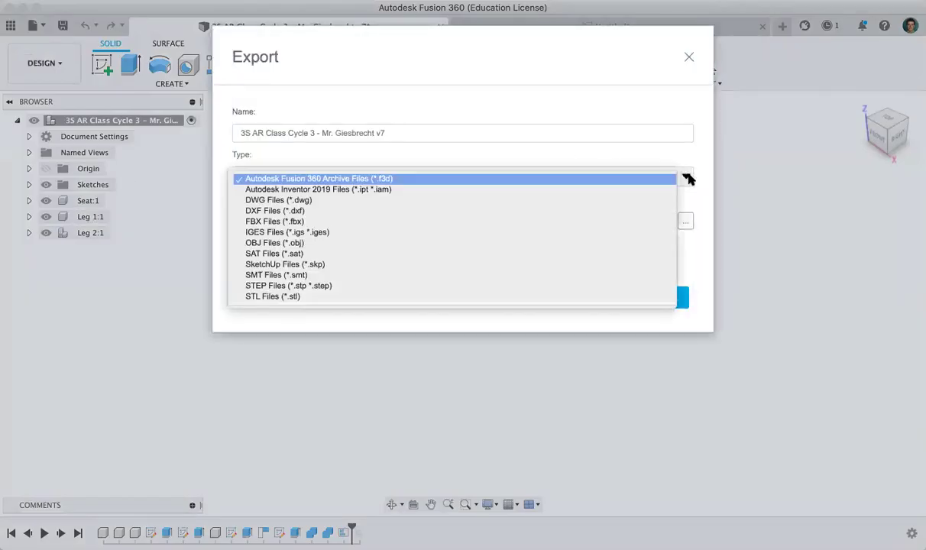
left_click(518, 211)
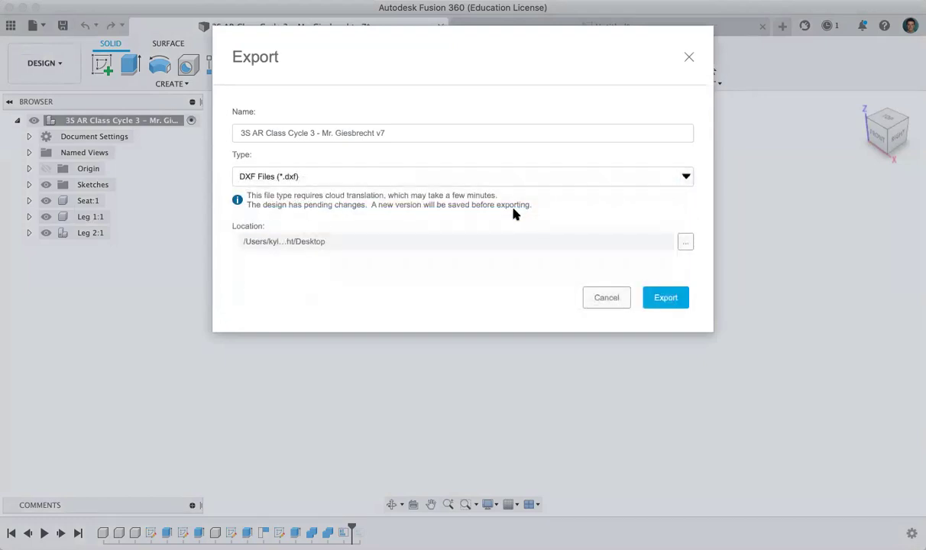
Step: Name the export file Laser Print Stool and run the export
triple_click(395, 135)
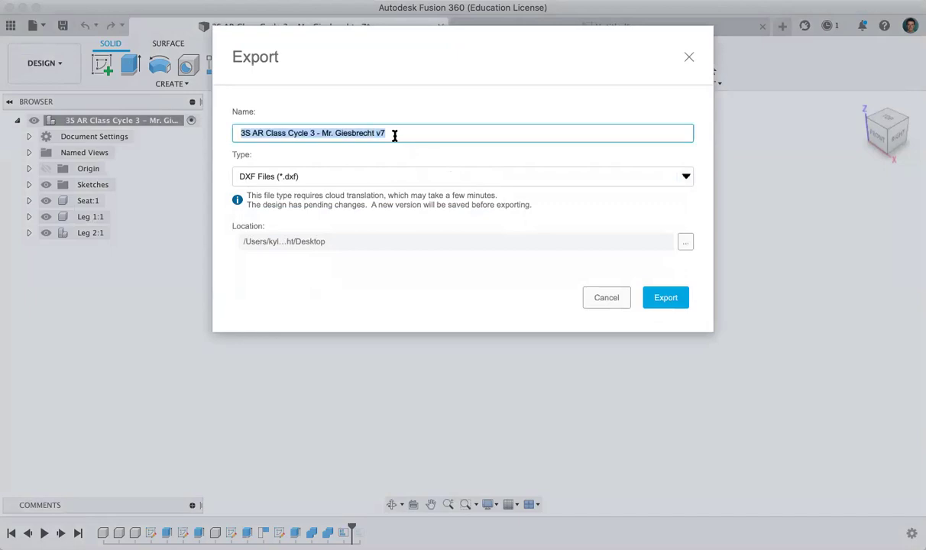
type("Laster")
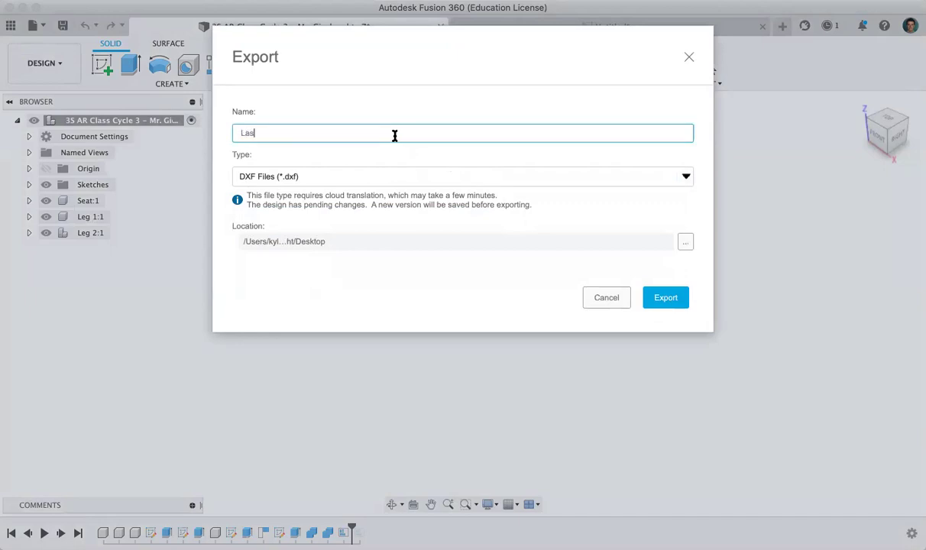
key("BackSpace")
key("BackSpace")
key("BackSpace")
key("BackSpace")
type("er Print Stool")
left_click(660, 298)
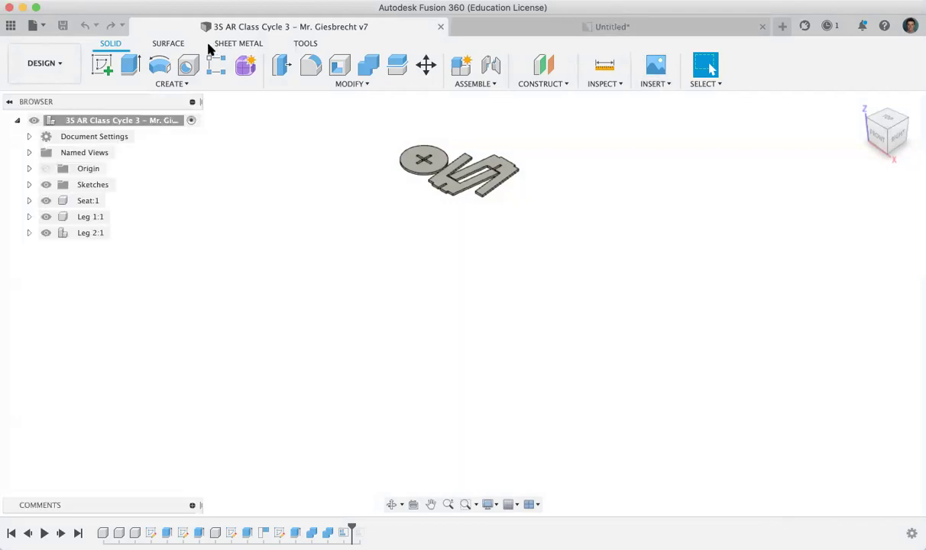
Step: Show the project's data panel and check the job status of the Laser Print Stool DXF export
left_click(10, 25)
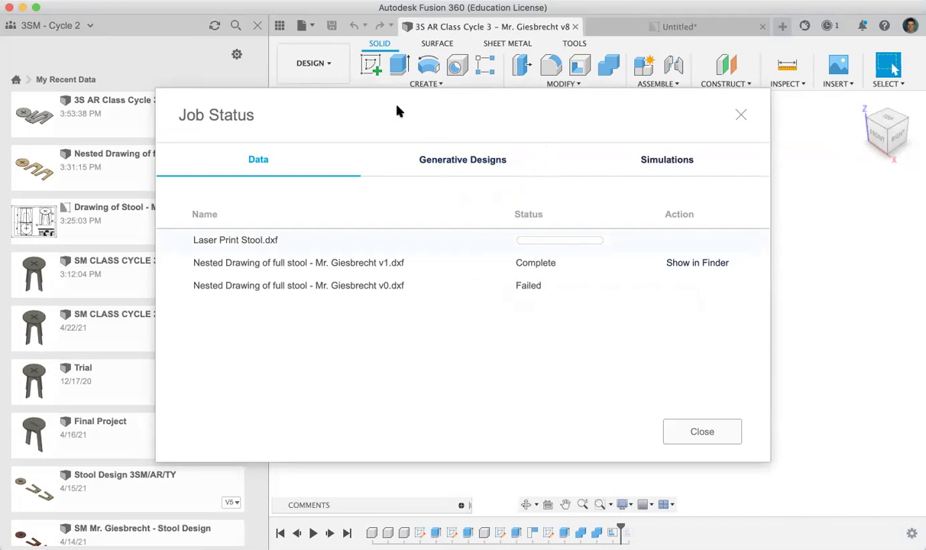
Step: Expand the version details of the 3S AR Class Cycle 3 design in the recent data and open its details on the web
left_click_drag(391, 114, 577, 117)
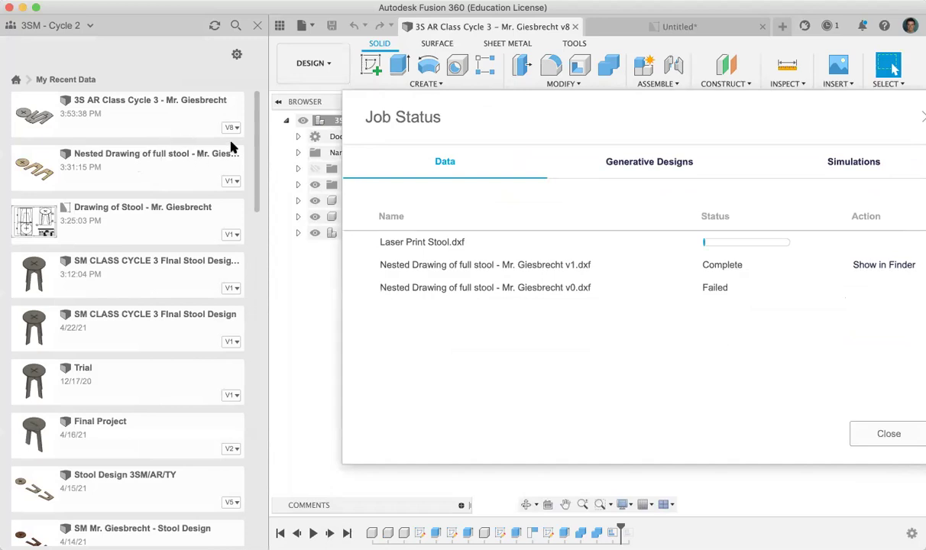
scroll(182, 232, "down", 3)
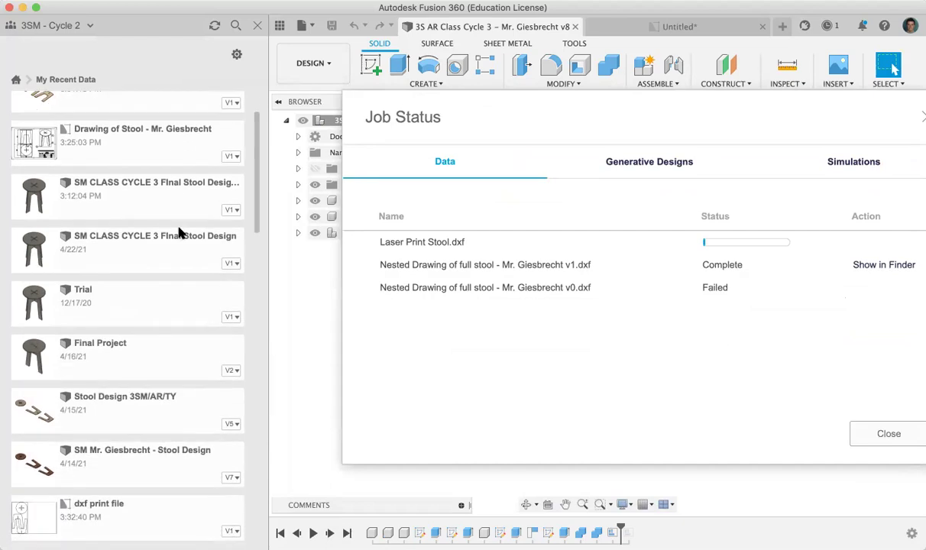
scroll(179, 234, "up", 3)
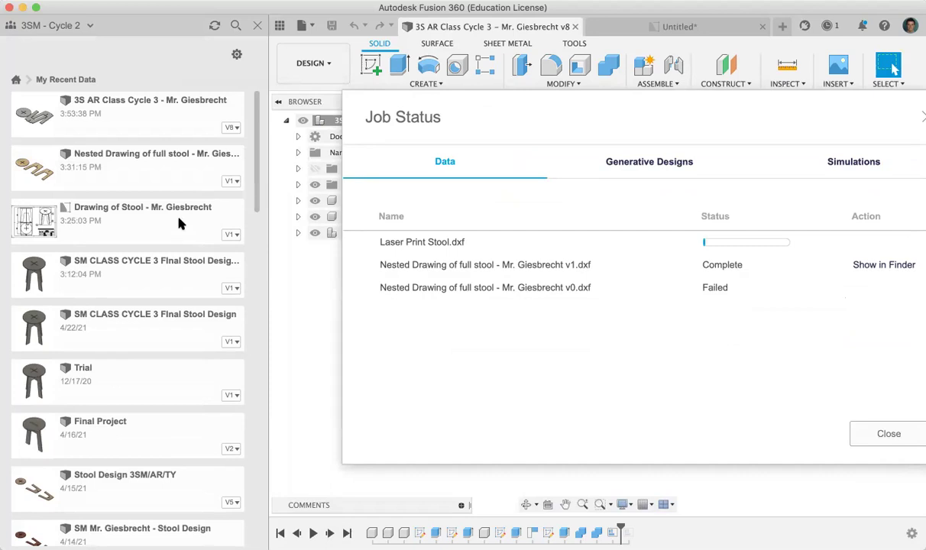
left_click(236, 131)
left_click(236, 130)
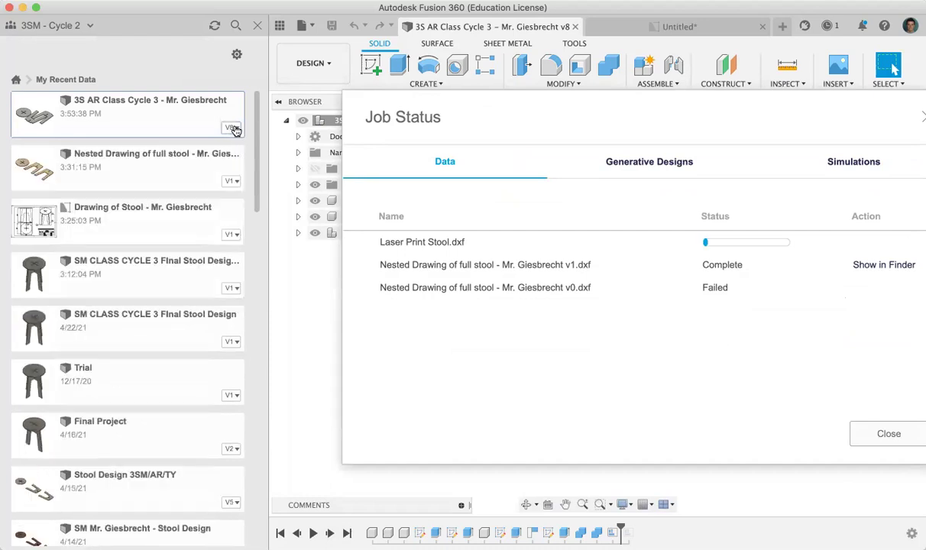
left_click(236, 130)
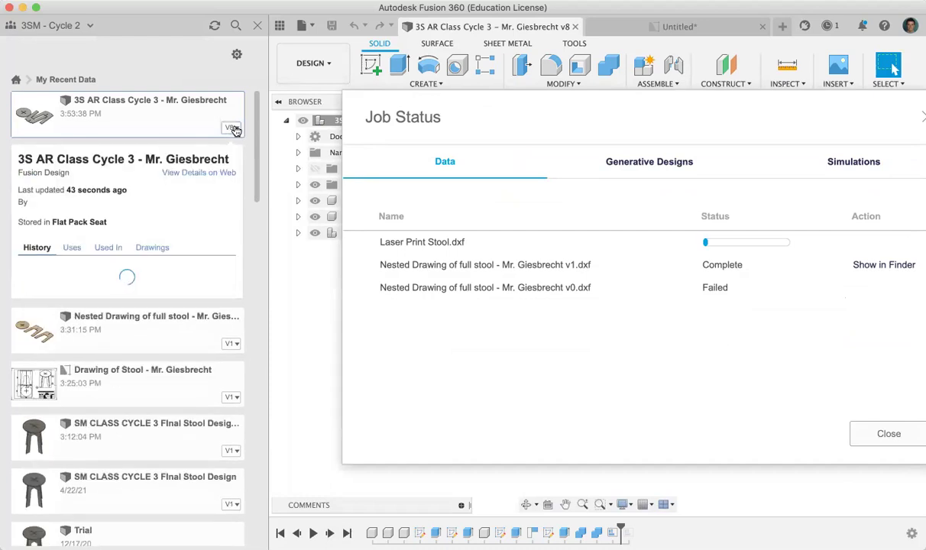
left_click(197, 174)
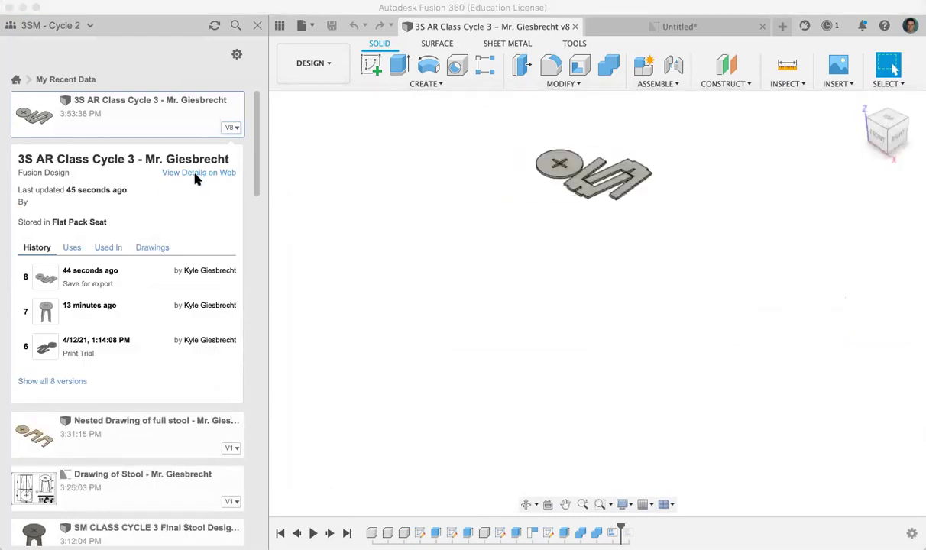